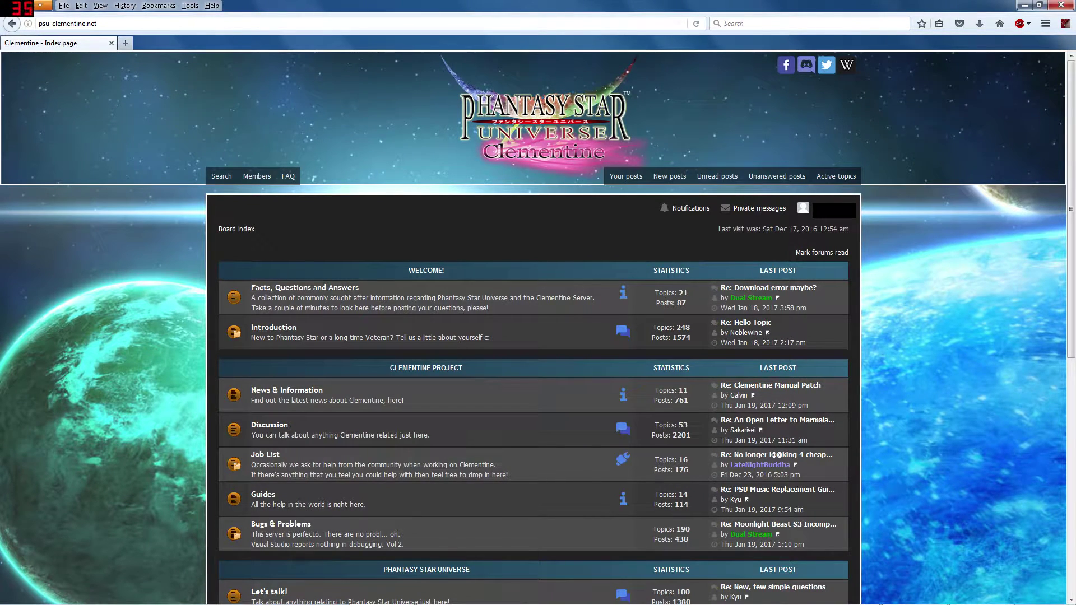
Step: Open the Clementine Public Test Announcement under News & Information and scroll to its MEGA and Google Drive links
click(285, 391)
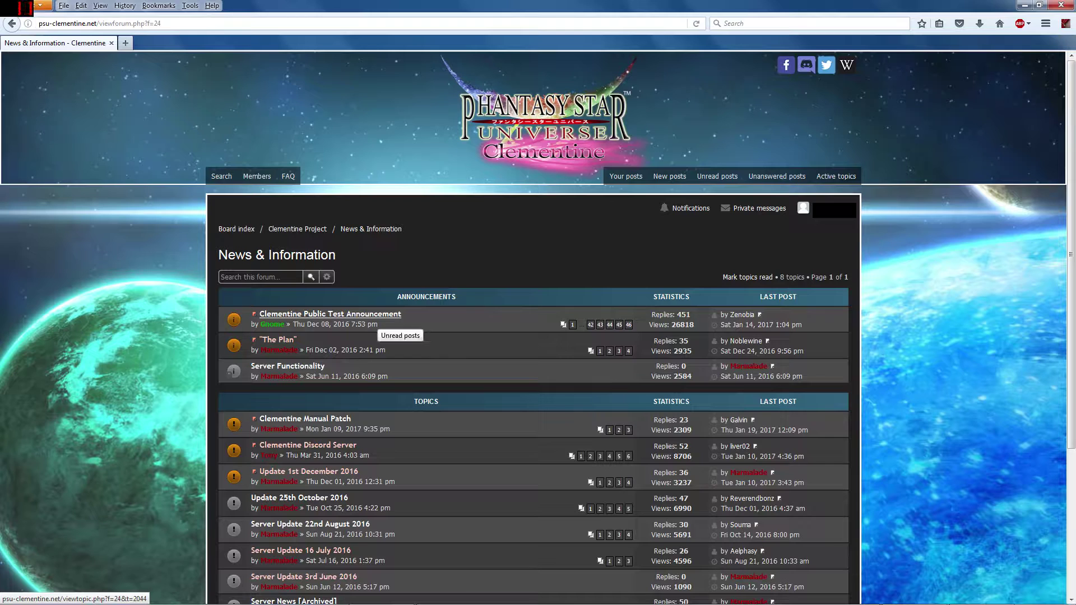
click(379, 317)
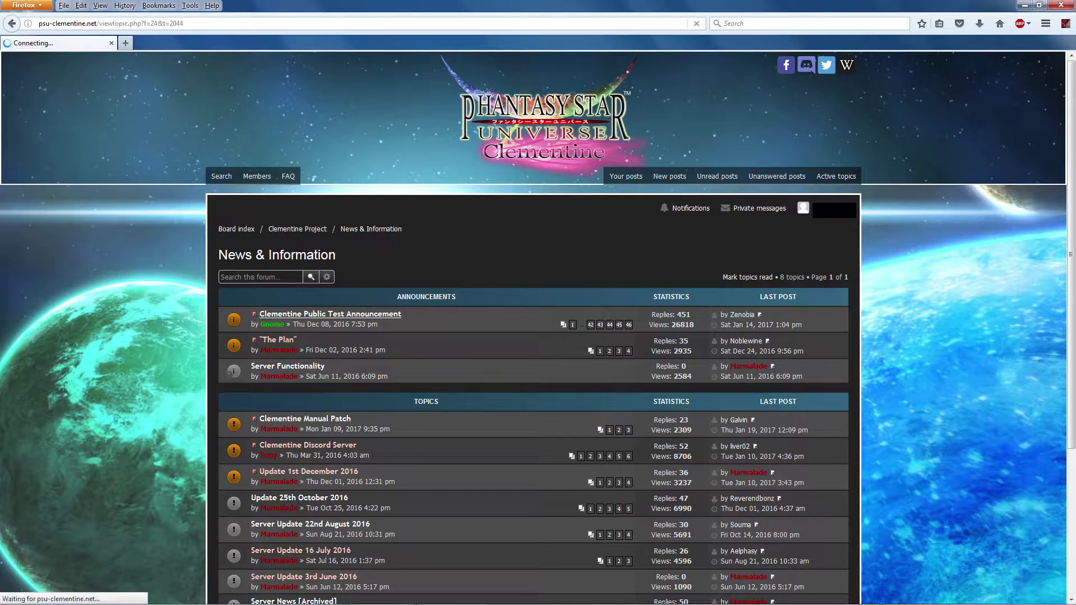
scroll(533, 336, down, 7)
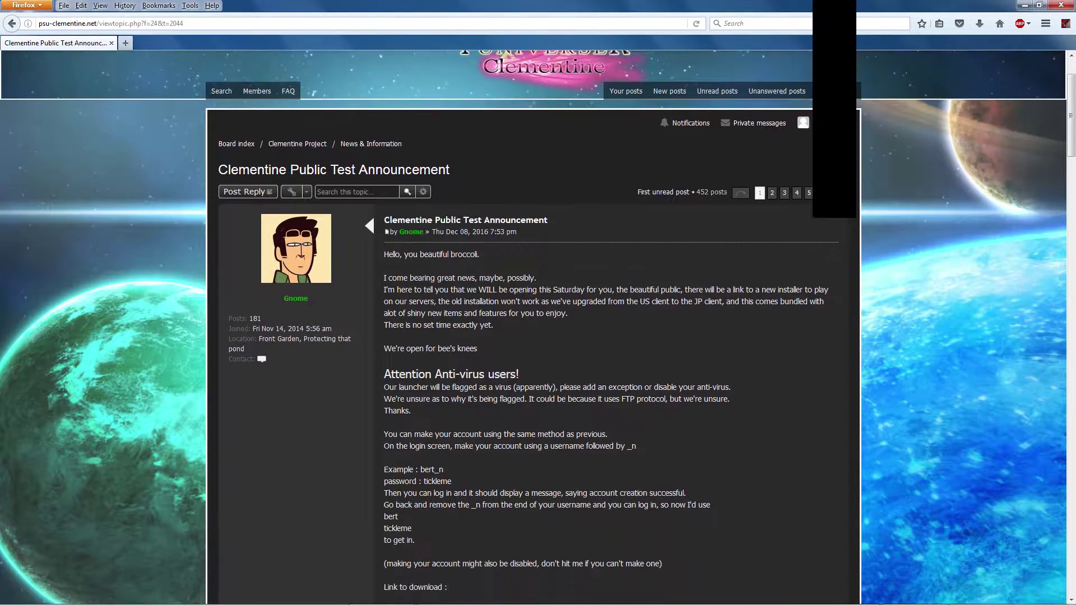
scroll(524, 235, down, 3)
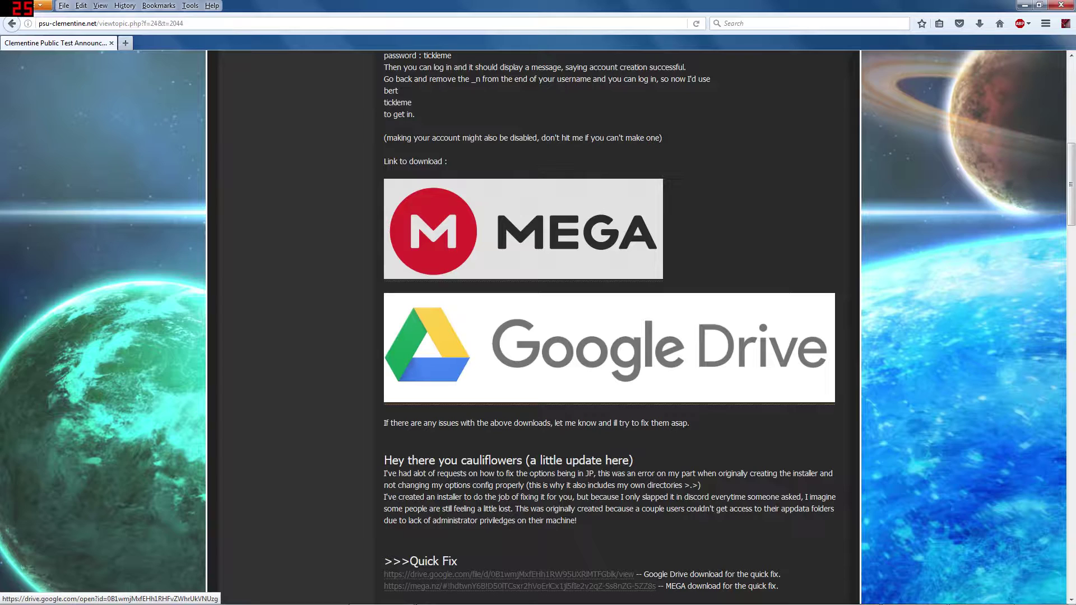
Step: Download PSUInstaller.7z from Google Drive past the virus-scan warning, opening it with WinRAR
click(543, 320)
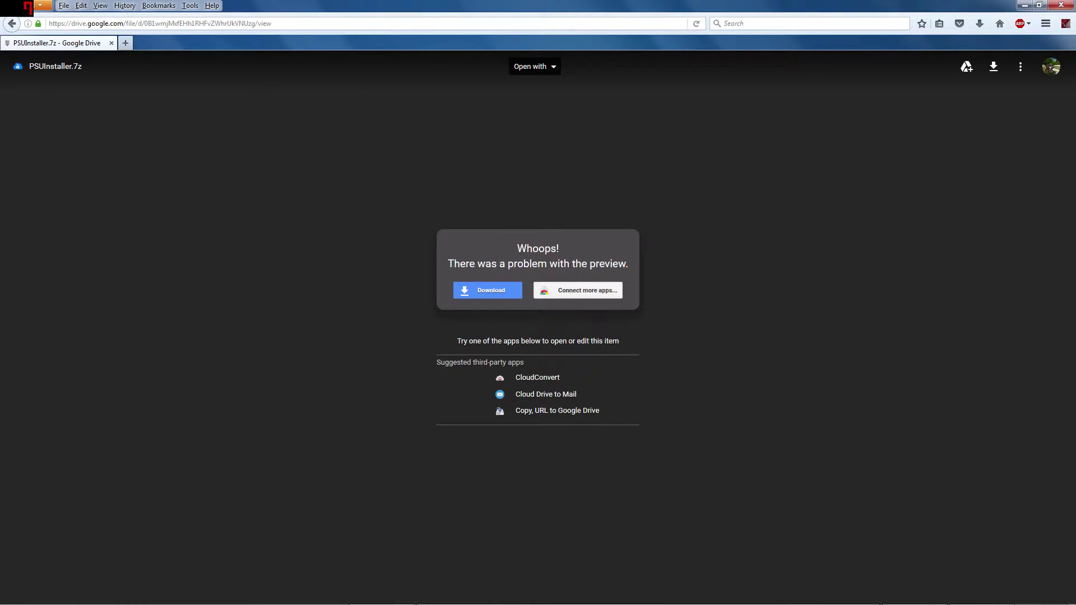
click(487, 290)
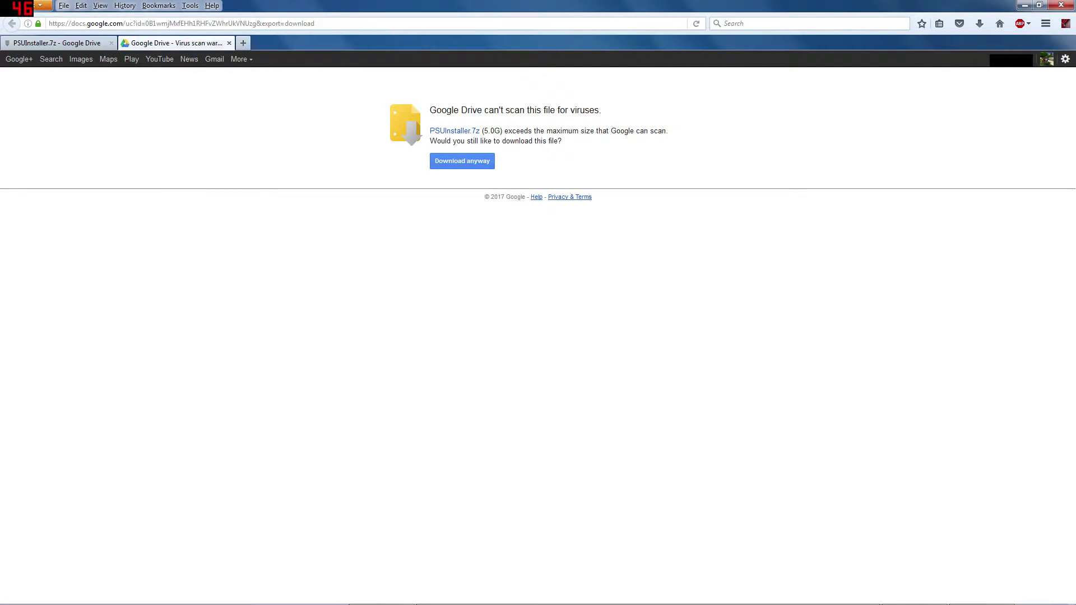
click(462, 161)
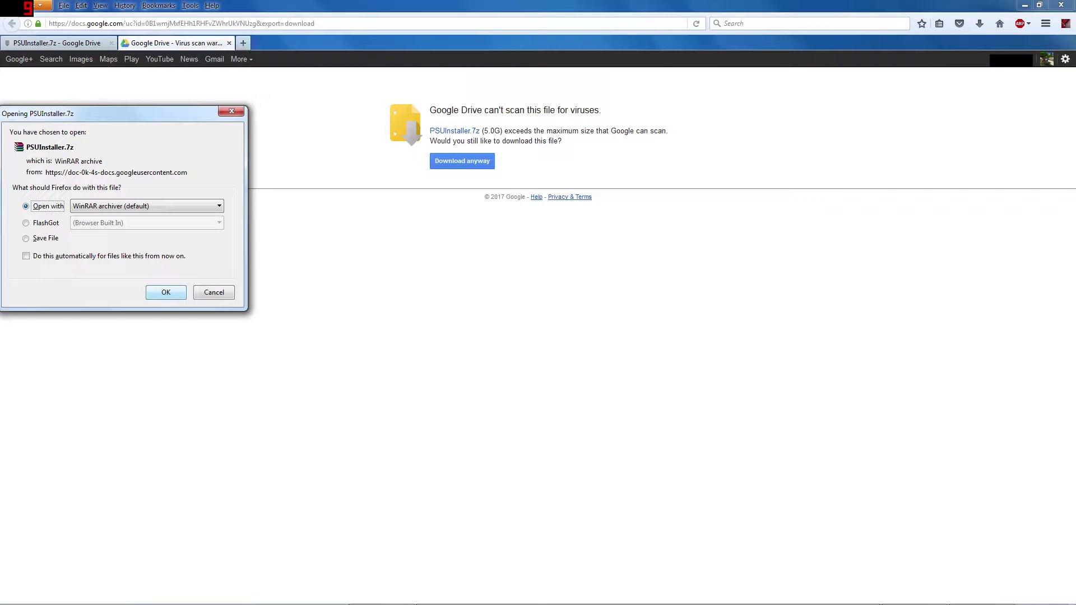
key(Return)
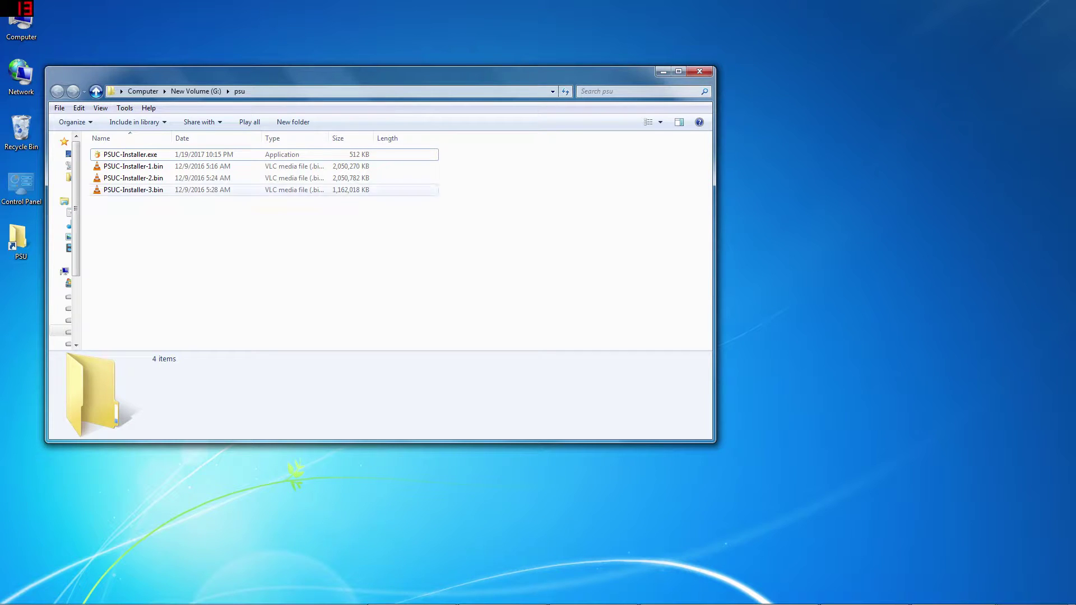
Step: Run PSUC-Installer.exe to the default folder with a desktop shortcut, finishing without launching the game
click(130, 155)
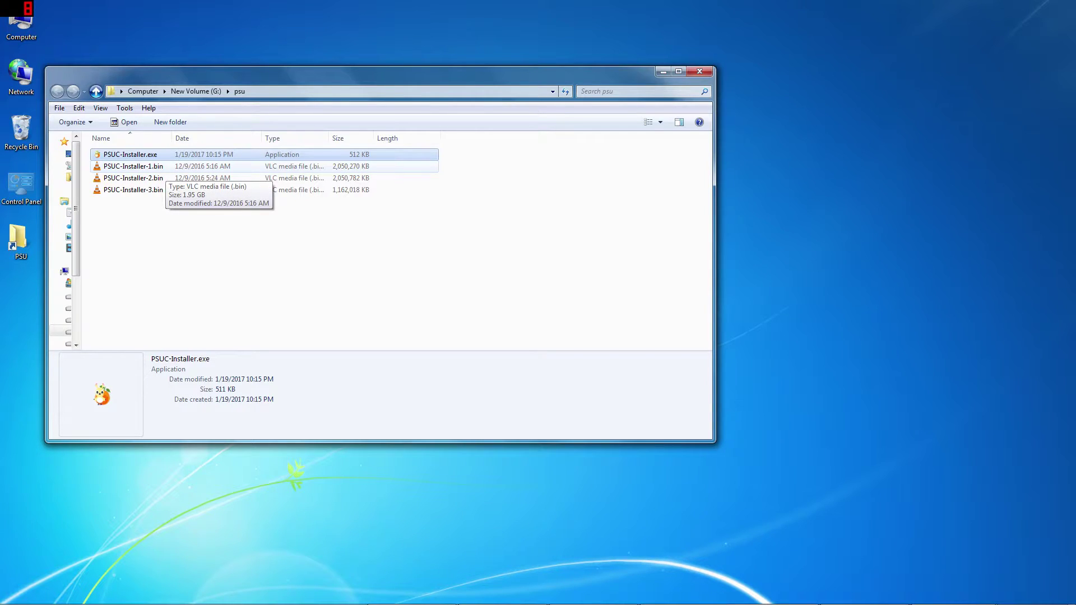
key(Return)
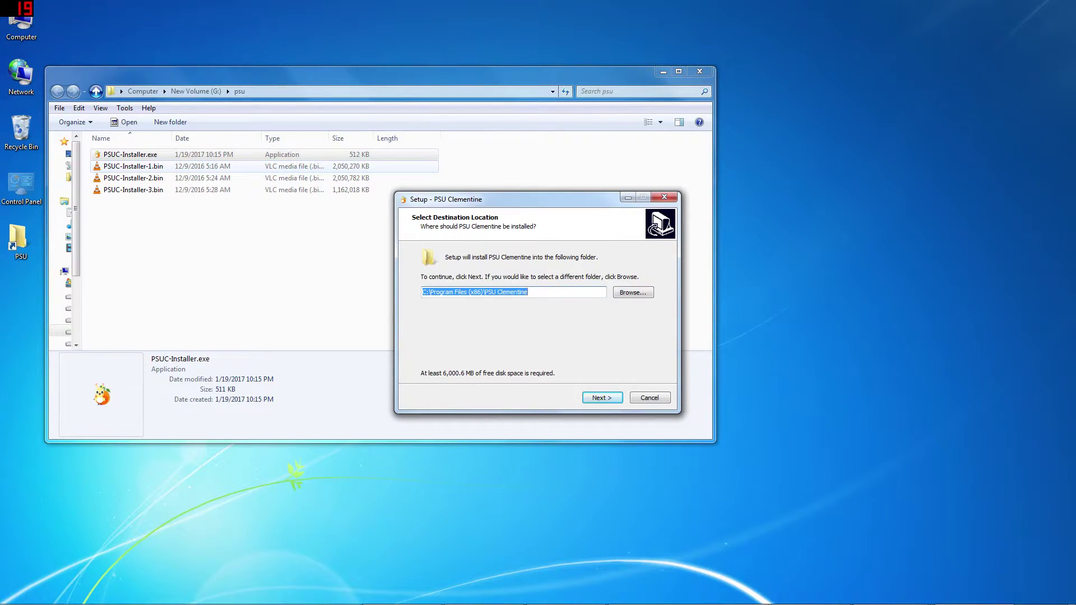
key(Return)
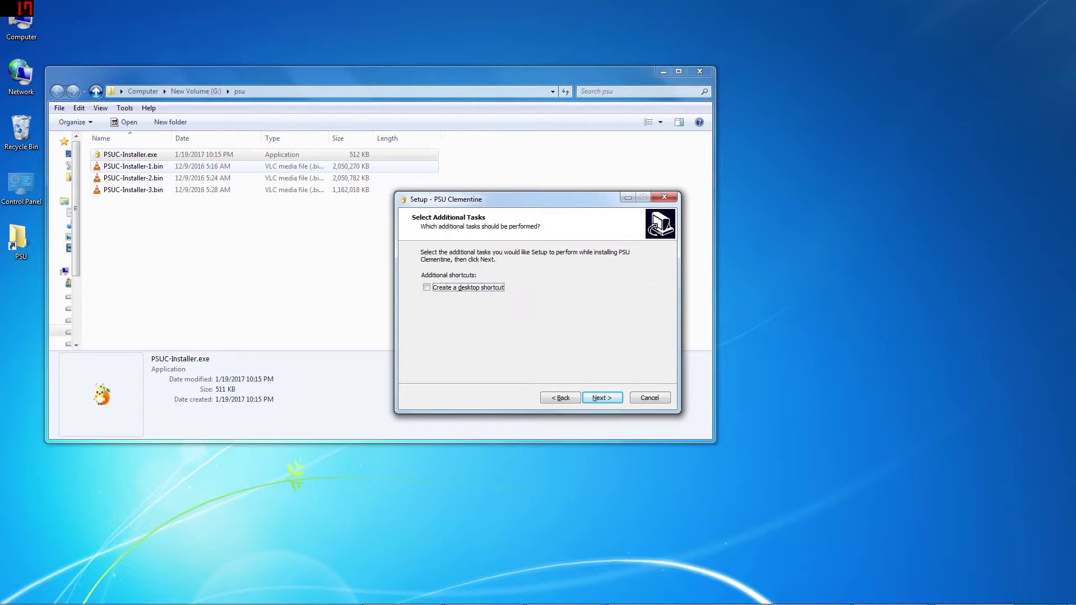
key(space)
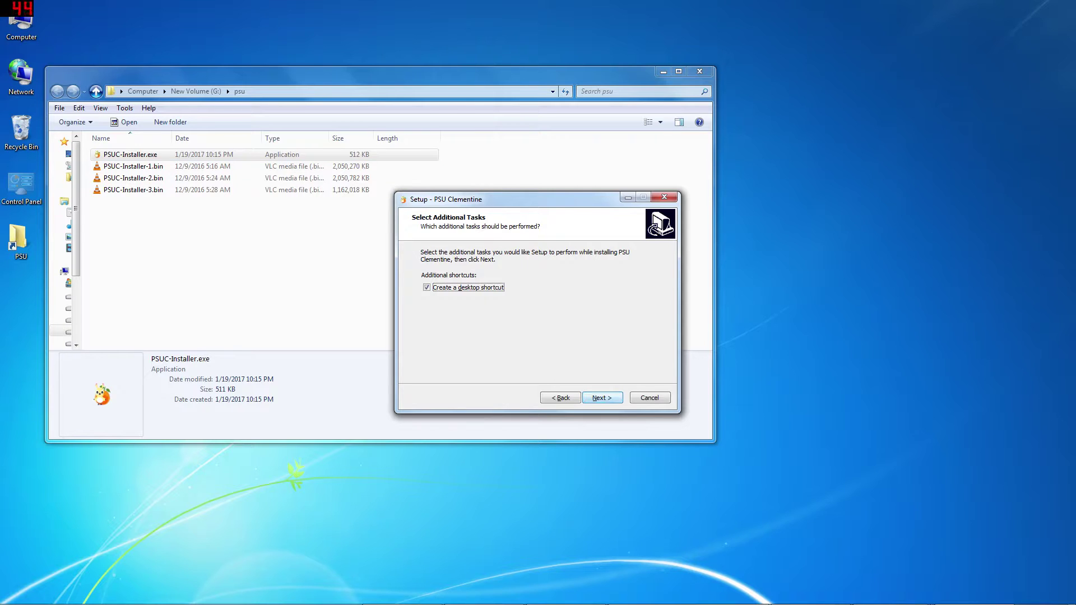
key(Return)
key(Return)
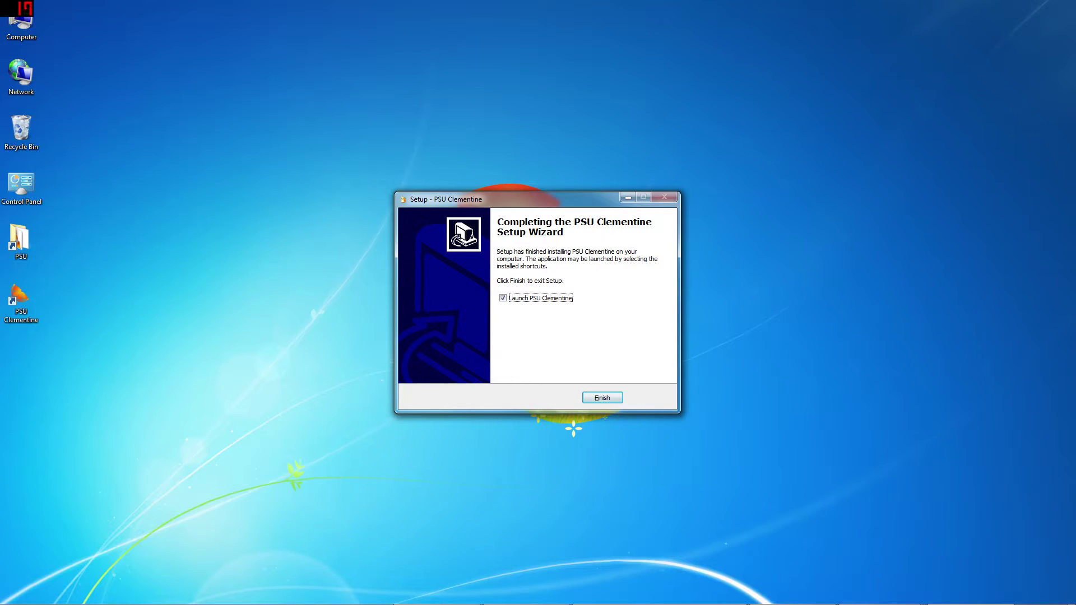
key(space)
key(Return)
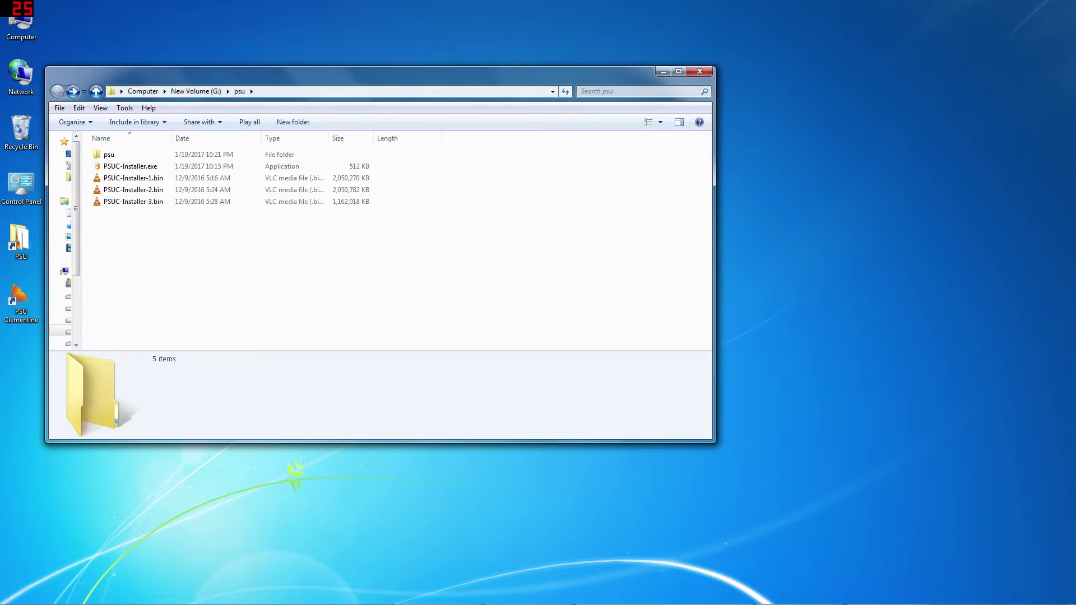
Step: Navigate to AppData\Local\SEGA\PHANTASY STAR UNIVERSE Illuminus and open PsuIlluminus.ini
click(336, 91)
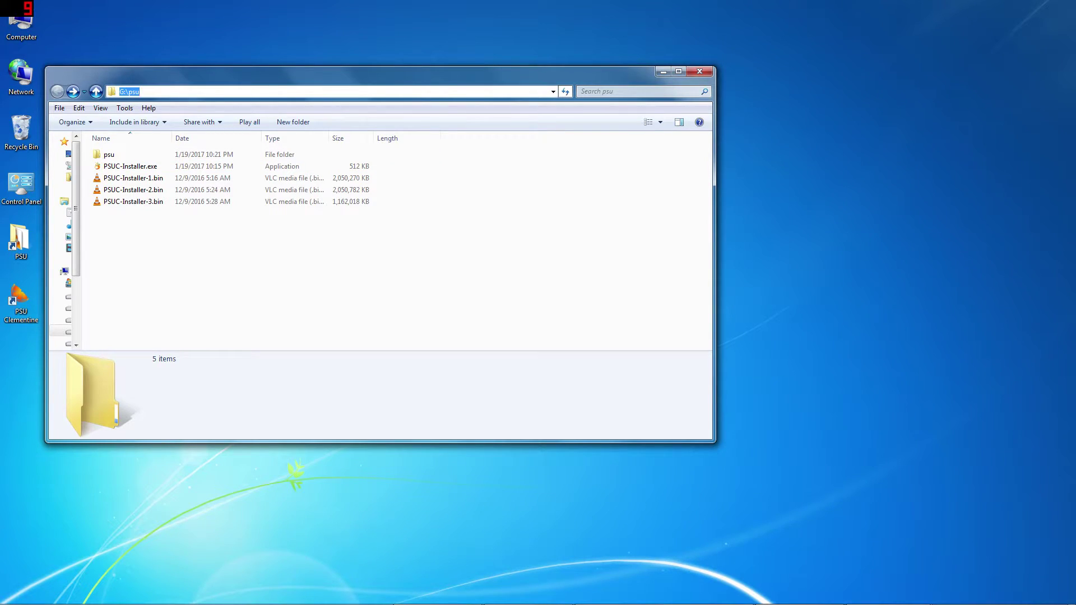
text(%)
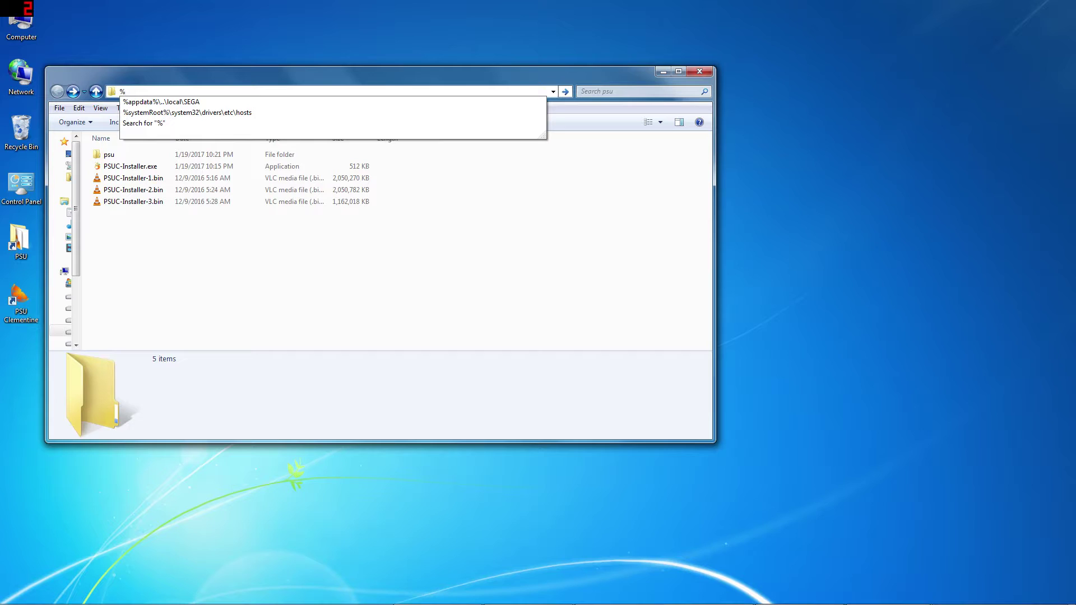
text(appda)
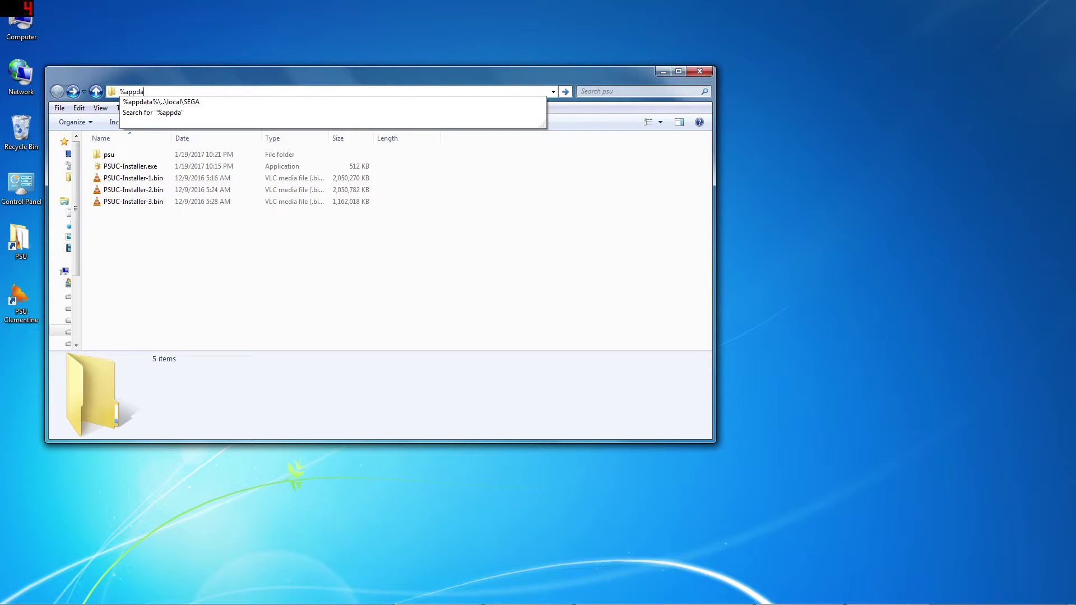
text(ta%)
key(Return)
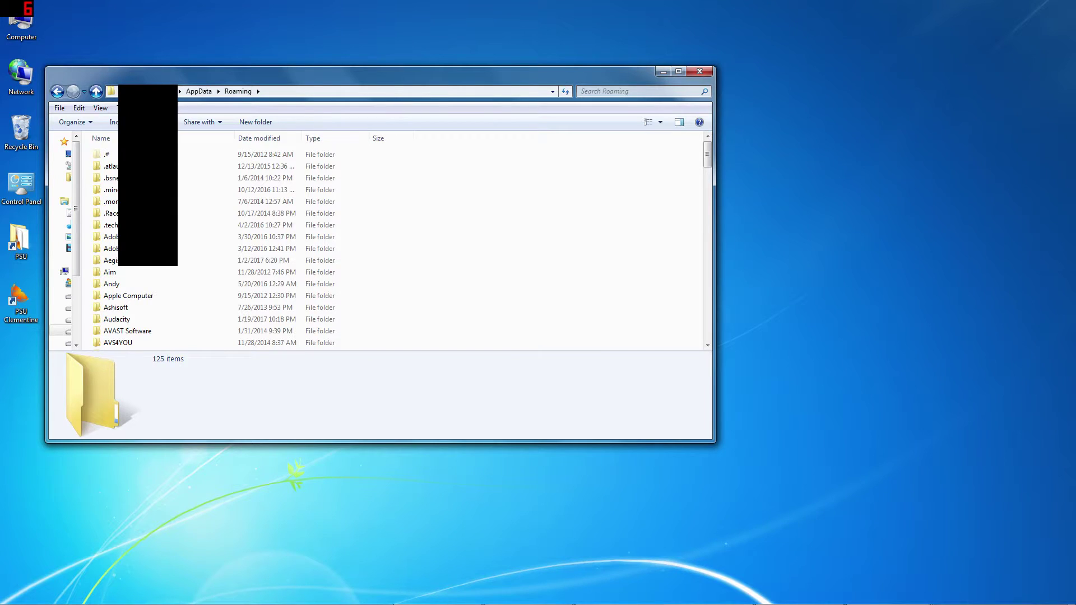
key(alt+d)
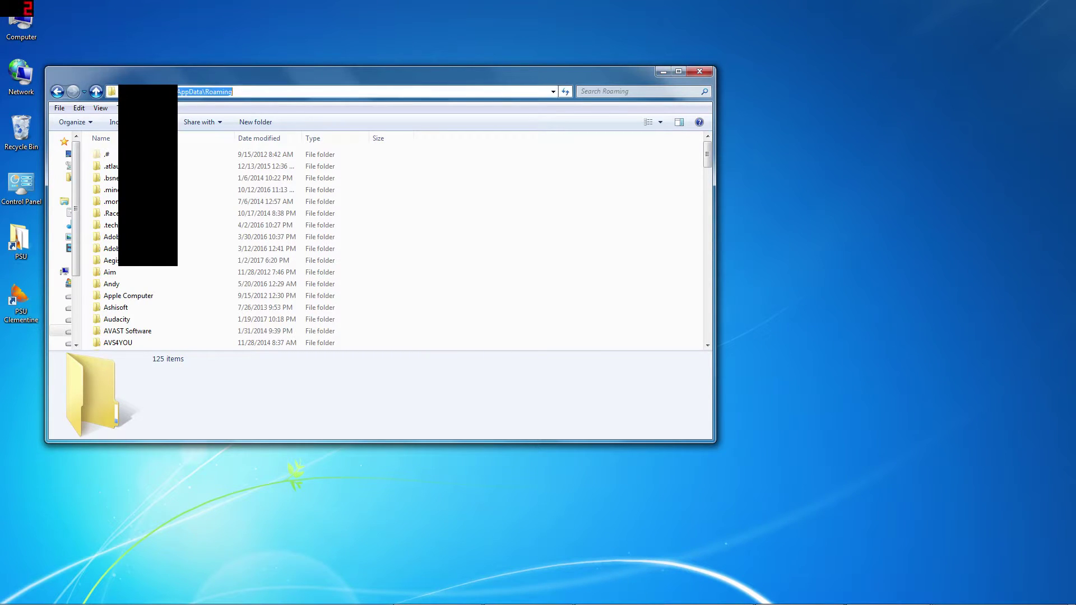
key(End)
key(BackSpace)
key(BackSpace)
key(BackSpace)
key(BackSpace)
key(BackSpace)
key(BackSpace)
key(BackSpace)
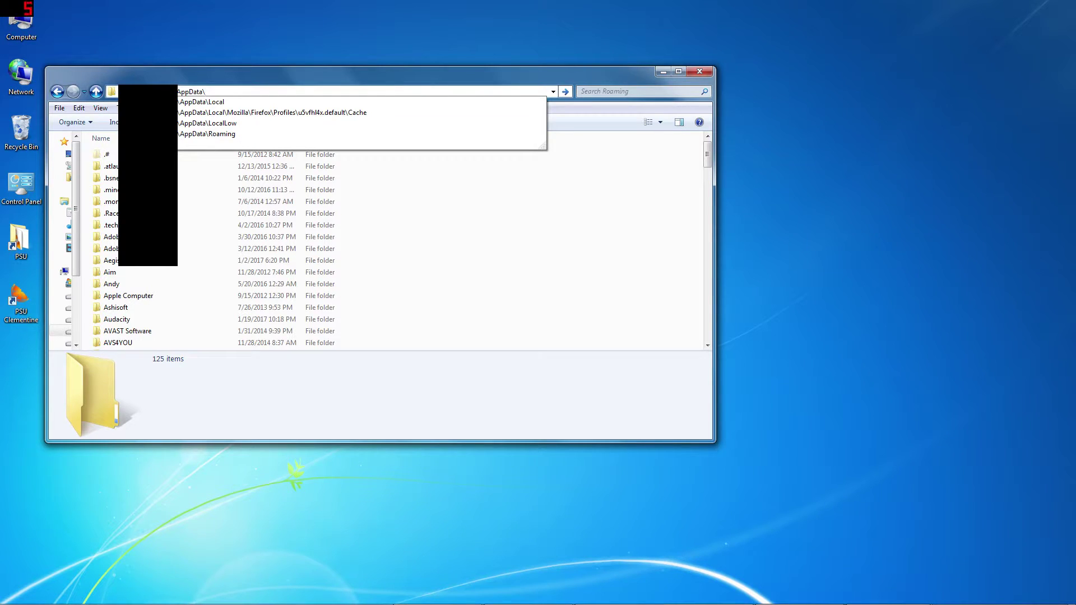
text(Local)
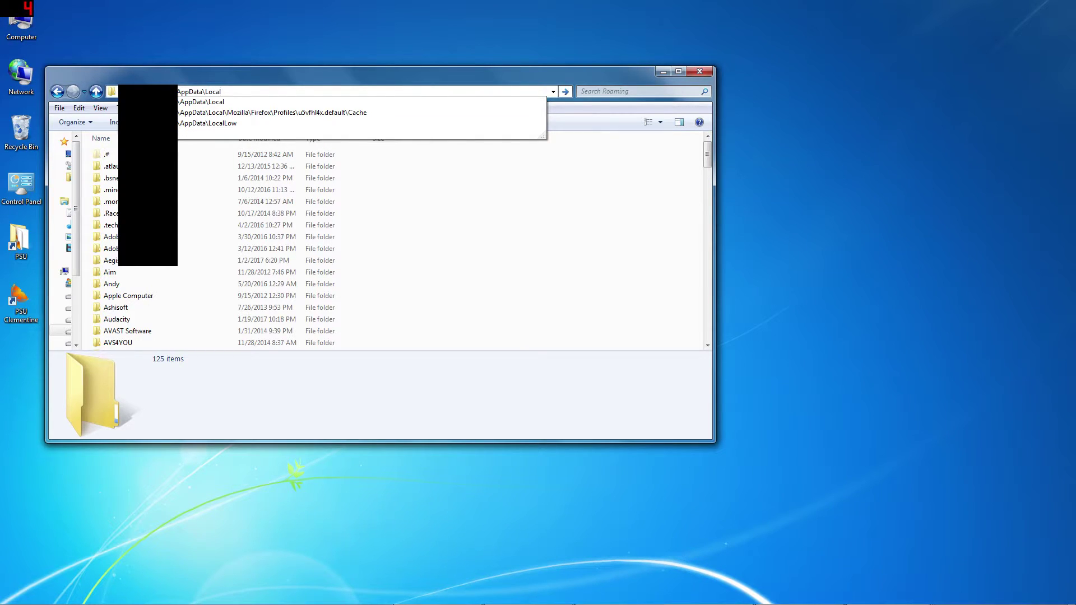
text(\)
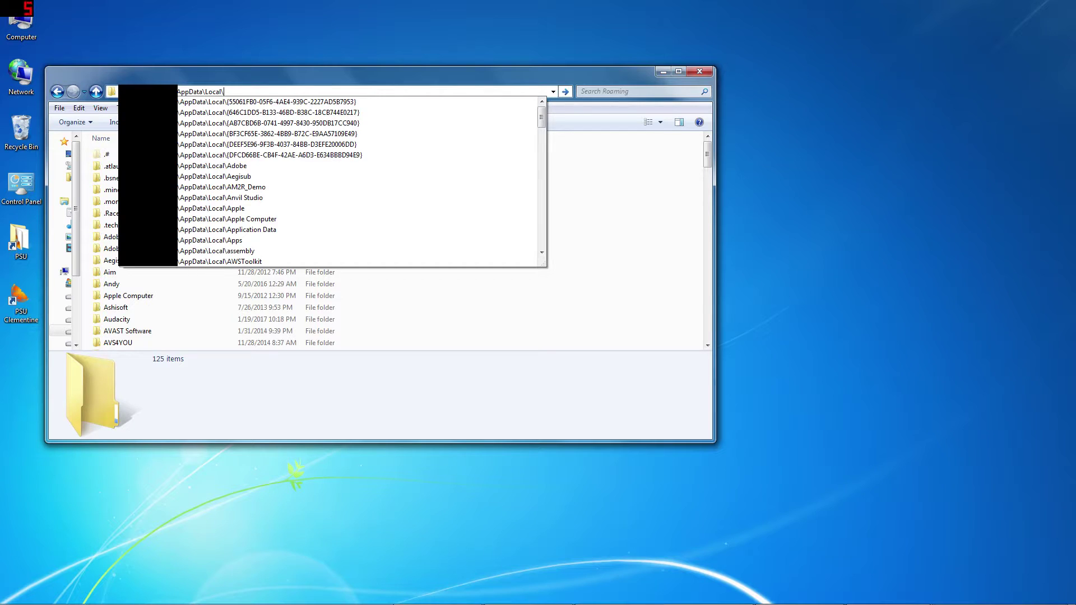
text(SEGA)
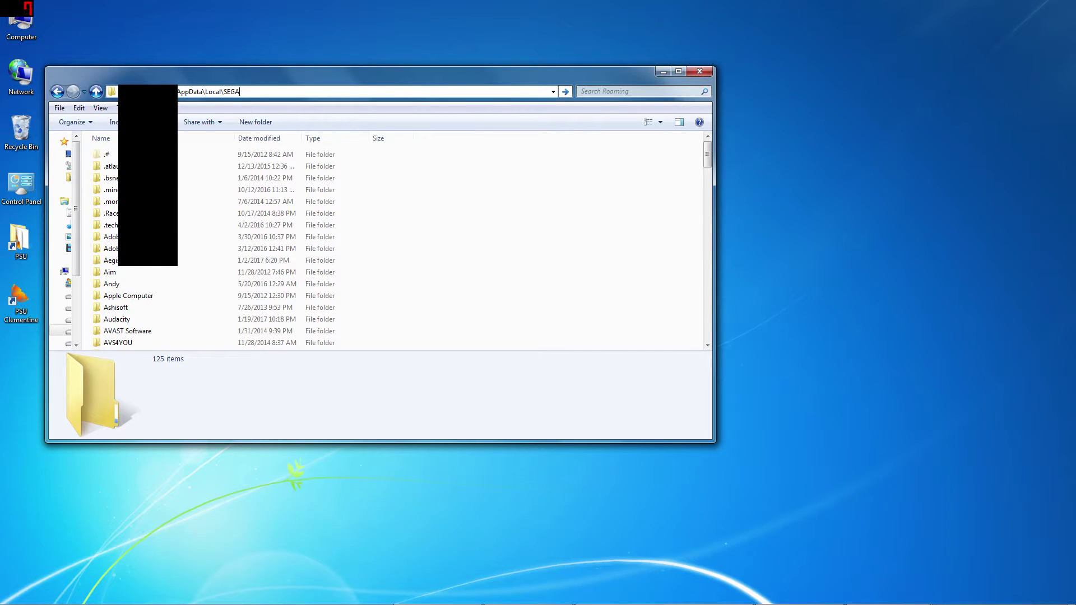
key(Return)
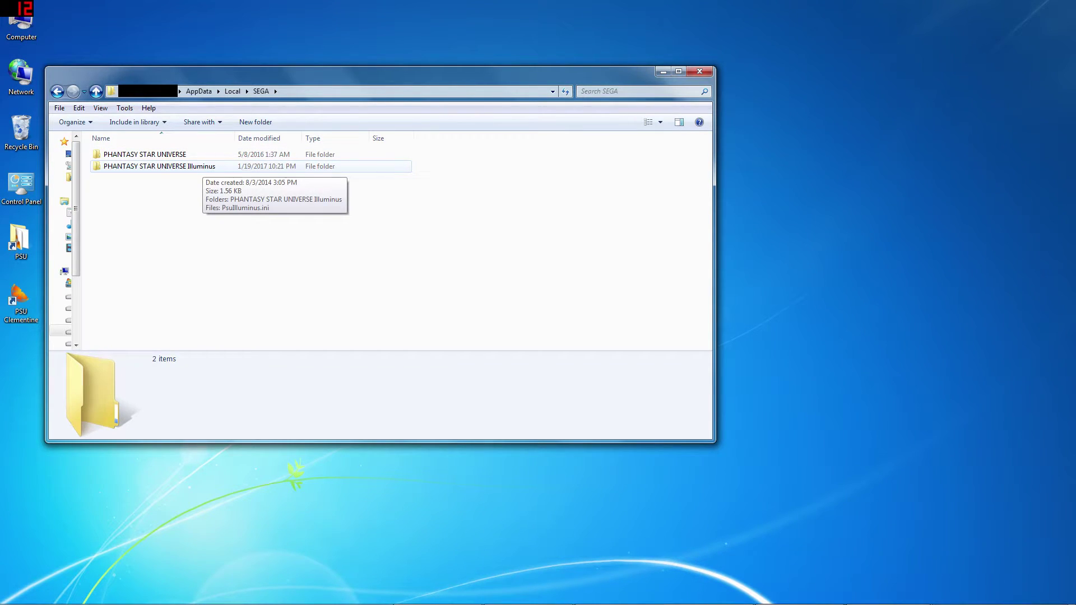
double_click(202, 166)
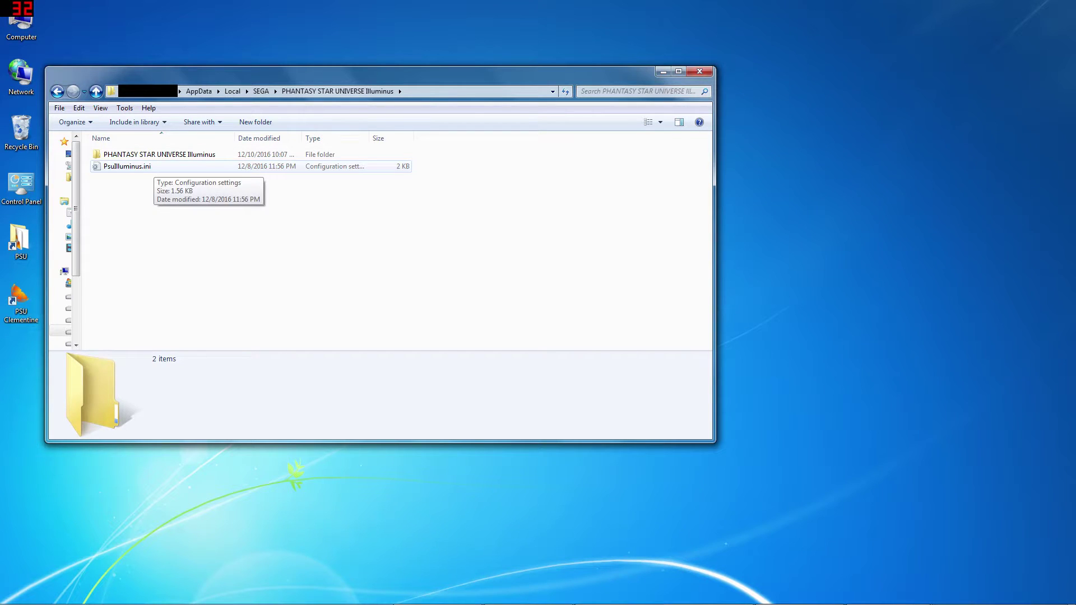
double_click(154, 166)
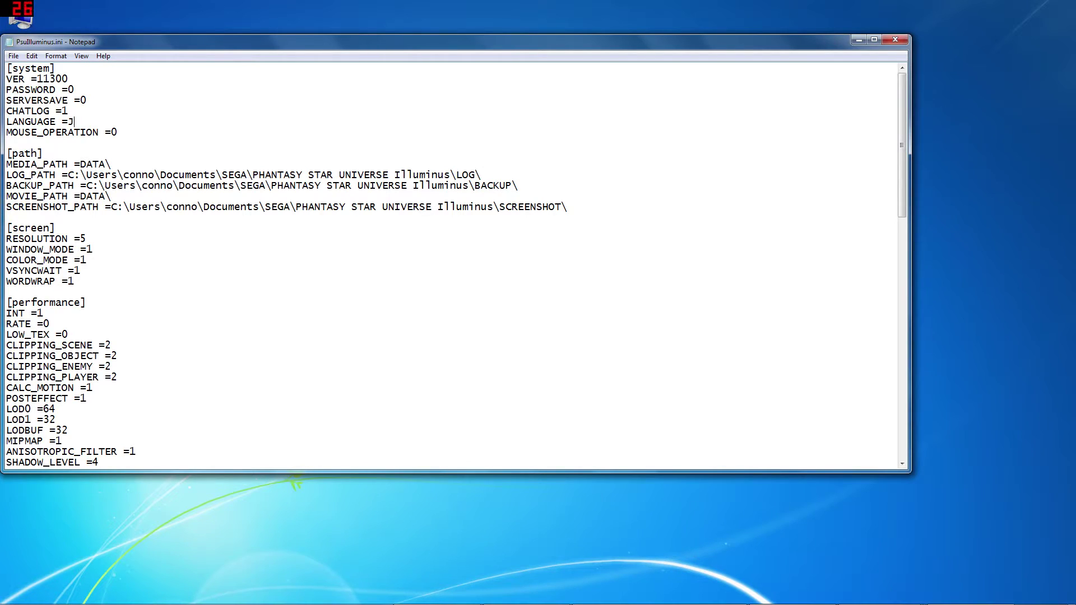
Step: Change LANGUAGE from J to AE in PsuIlluminus.ini, save, and close Notepad
key(BackSpace)
text(AE)
key(alt+f)
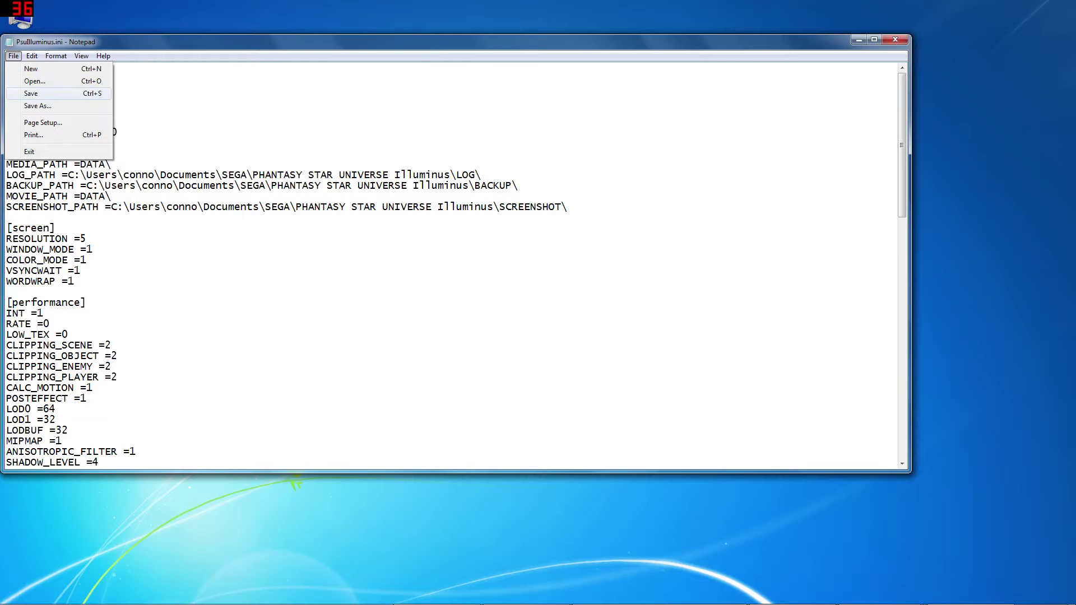
key(s)
key(alt+F4)
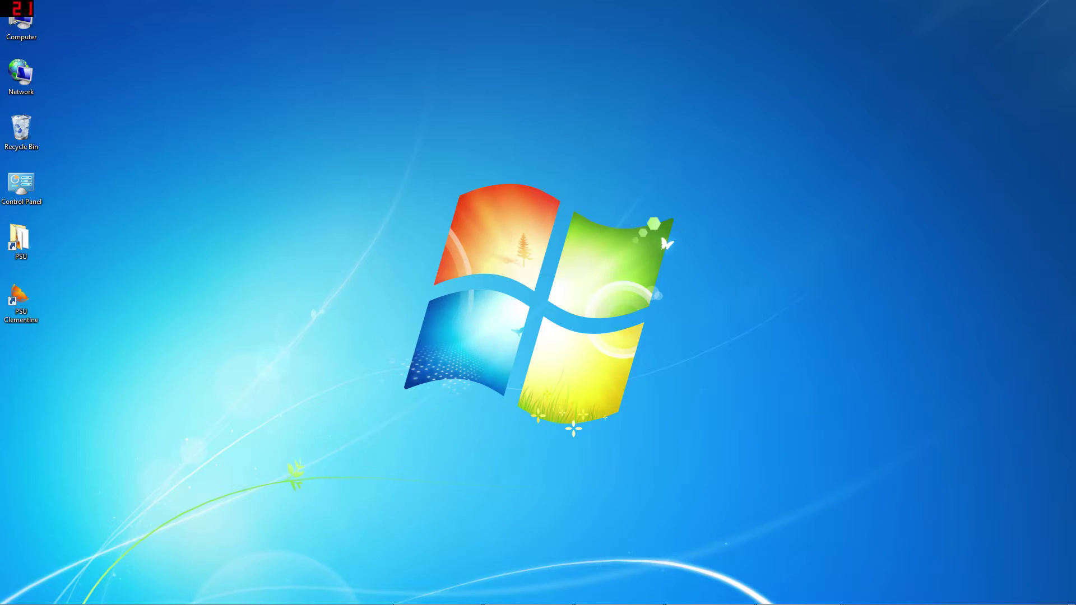
Step: Select the PSU Clementine shortcut on the desktop
click(21, 301)
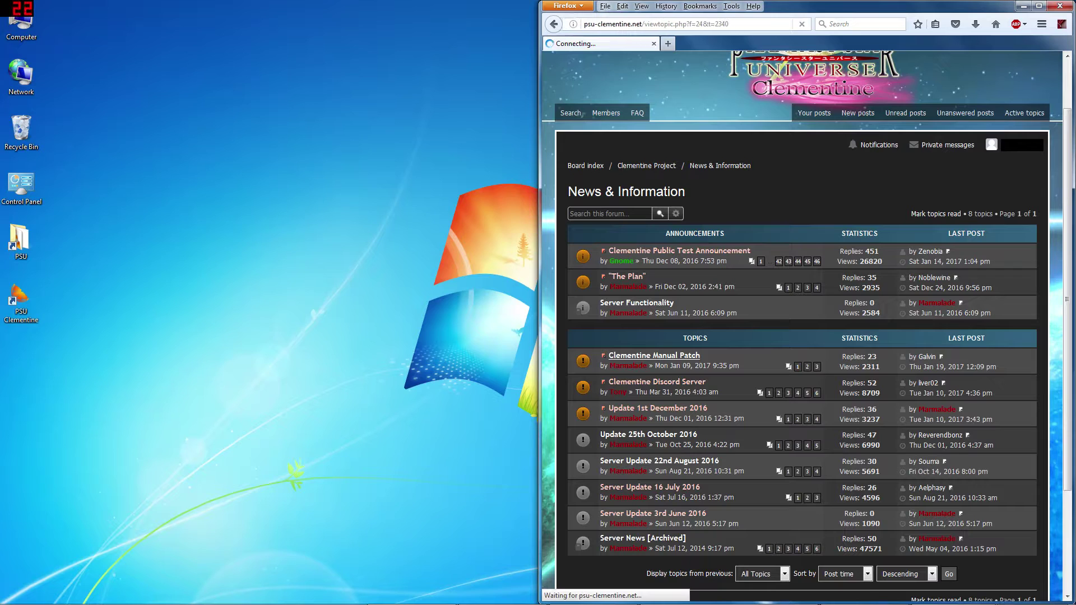
Step: Download PSUC_MP_10.01.2017.zip from the Manual Patch topic, set to open with WinRAR
click(862, 477)
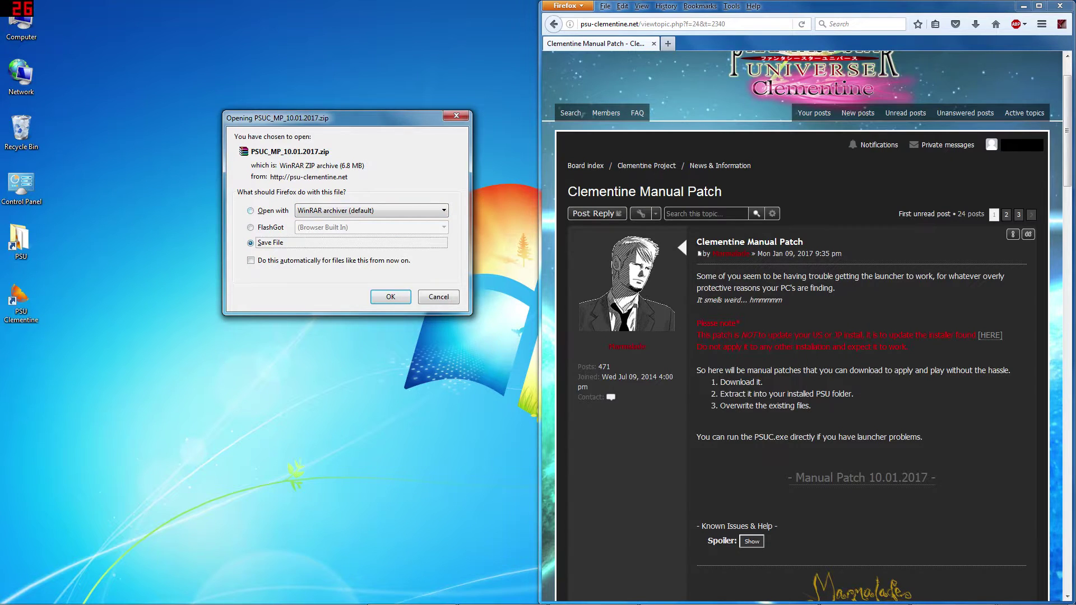
click(250, 211)
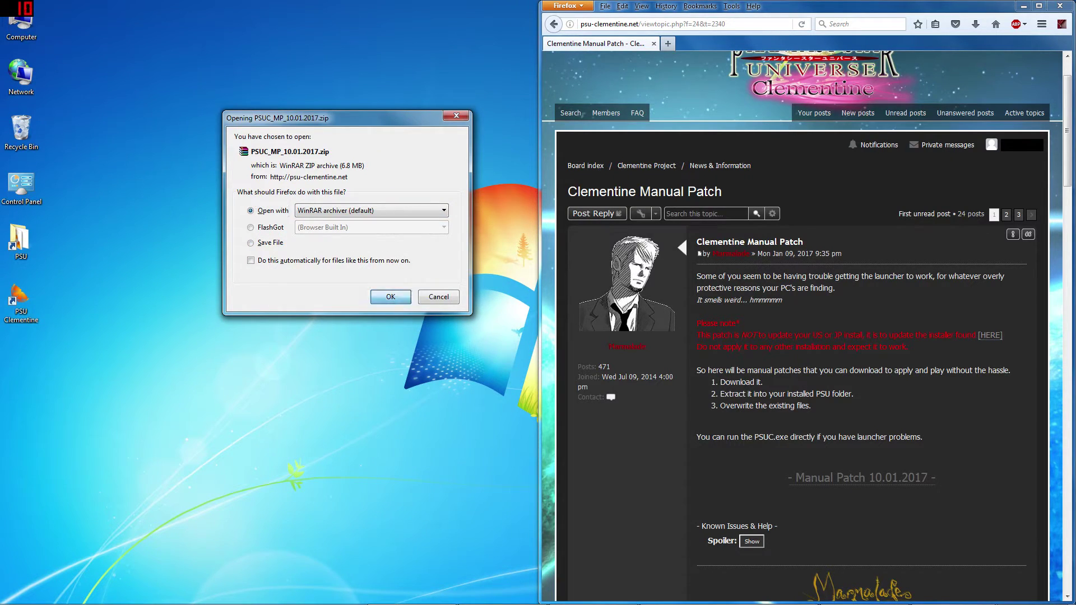
Step: Extract PSUC.exe and ClemLauncher.exe into G:\psu\psu, overwriting existing files, then show the desktop
key(Return)
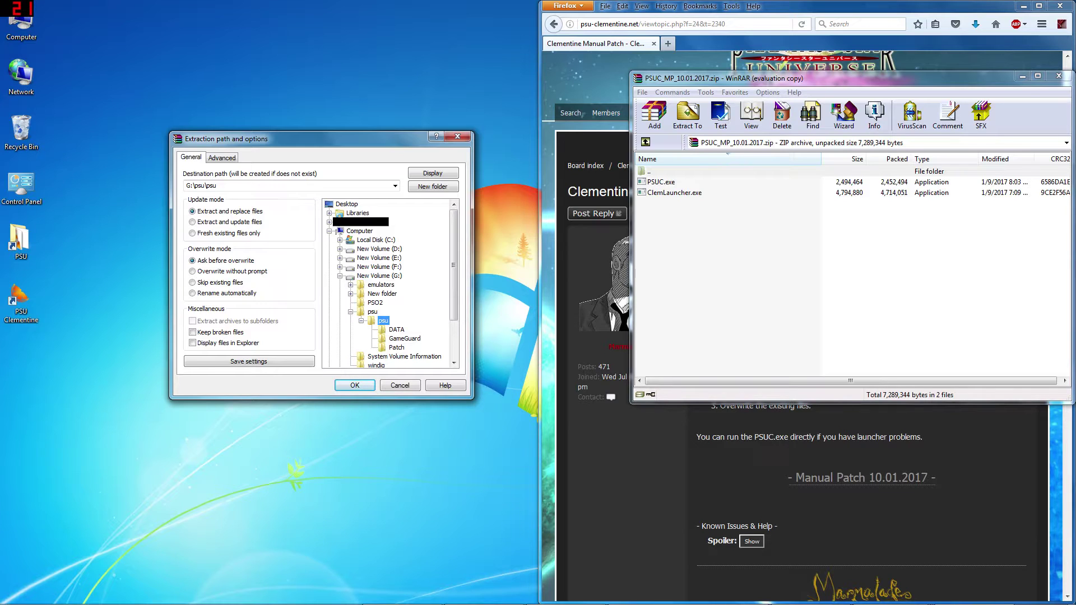
key(Return)
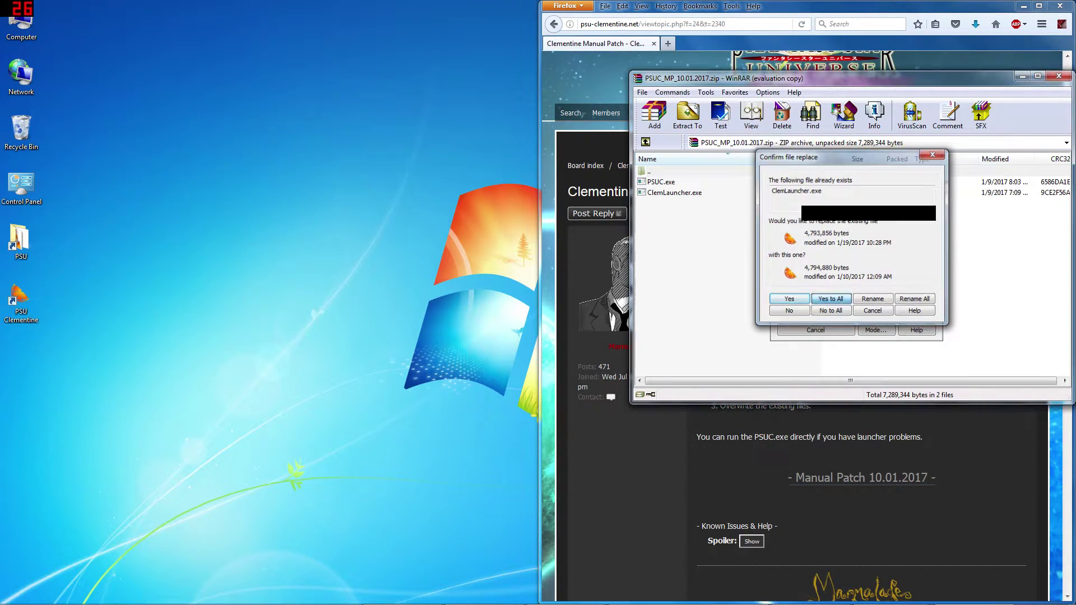
key(Return)
key(super+d)
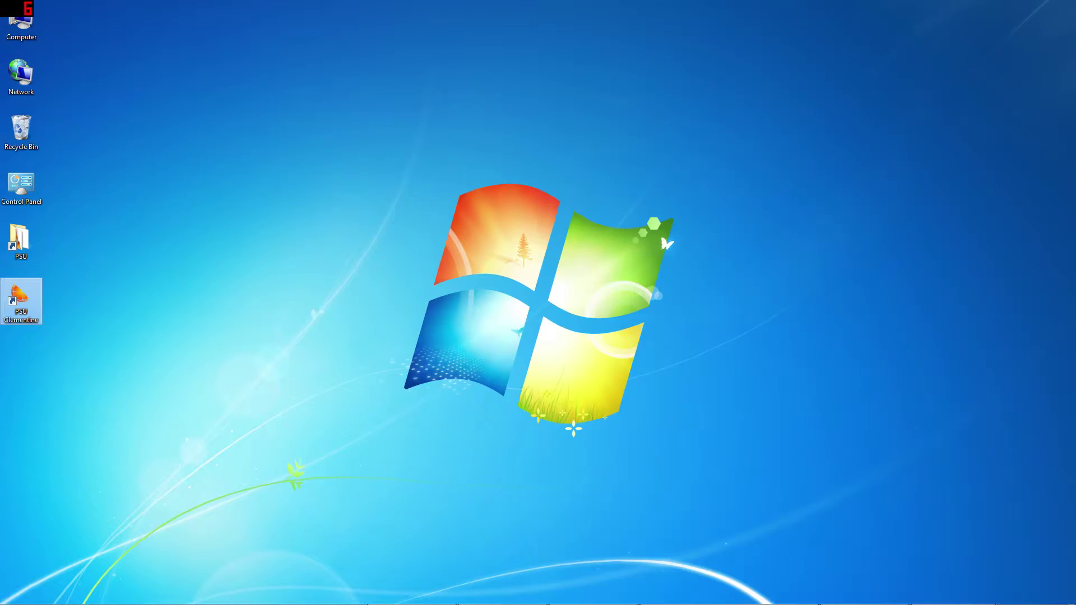
Step: Launch PSU Clementine and set its options to window mode at 1280x720
key(Return)
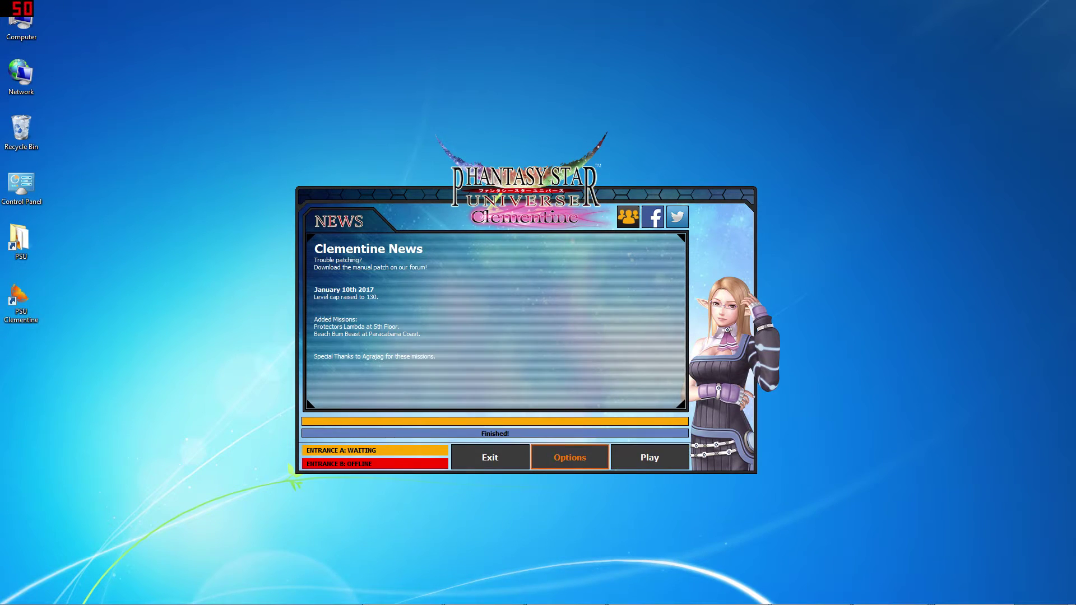
click(569, 457)
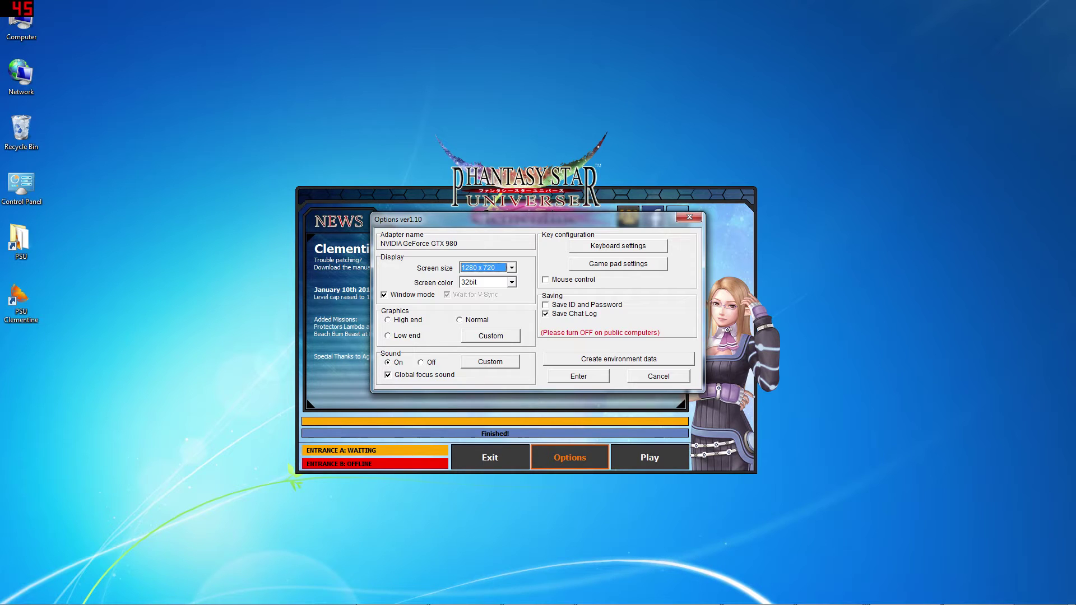
key(Return)
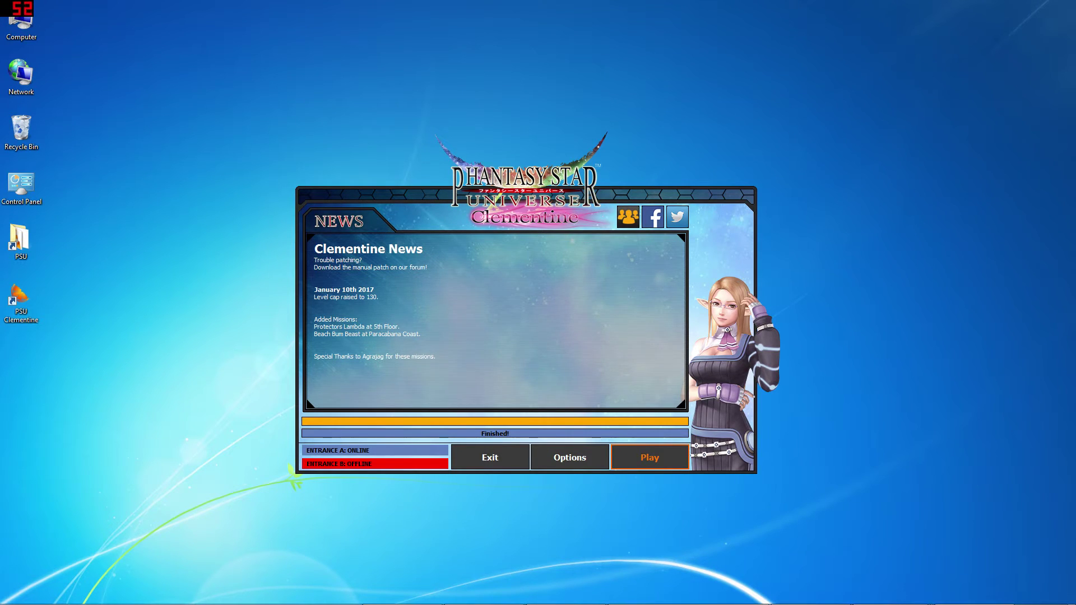
Step: Start the game from the launcher, pass the title screen, and enter Network Mode
key(Return)
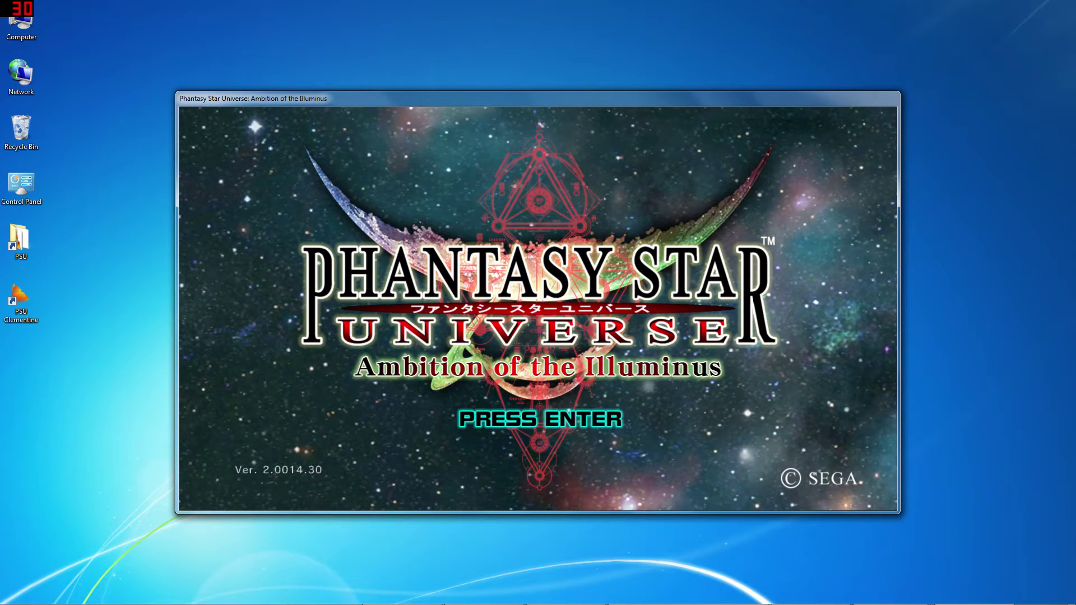
key(Return)
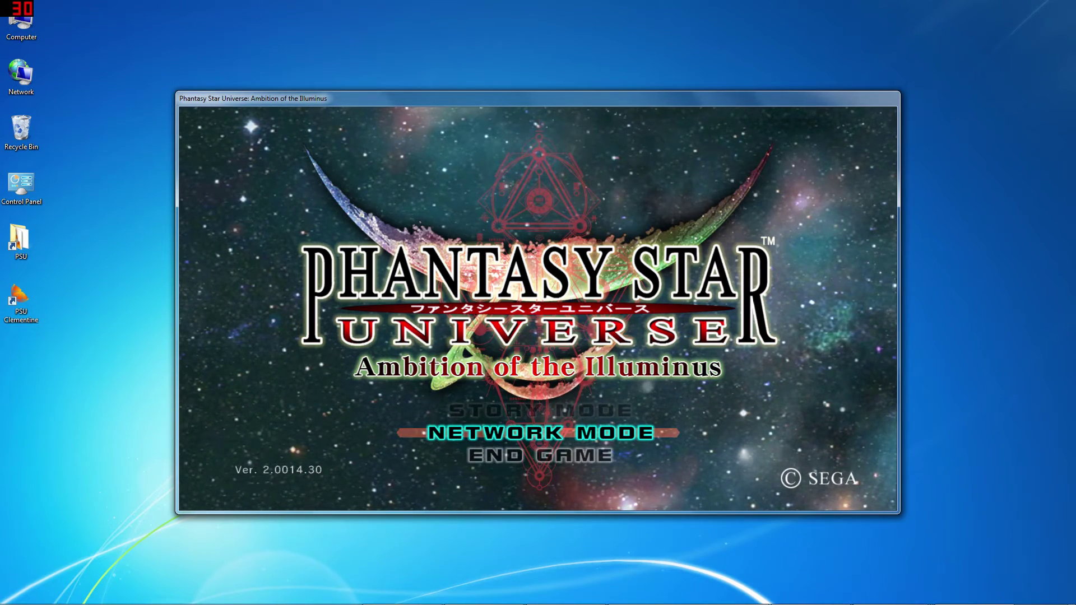
key(Return)
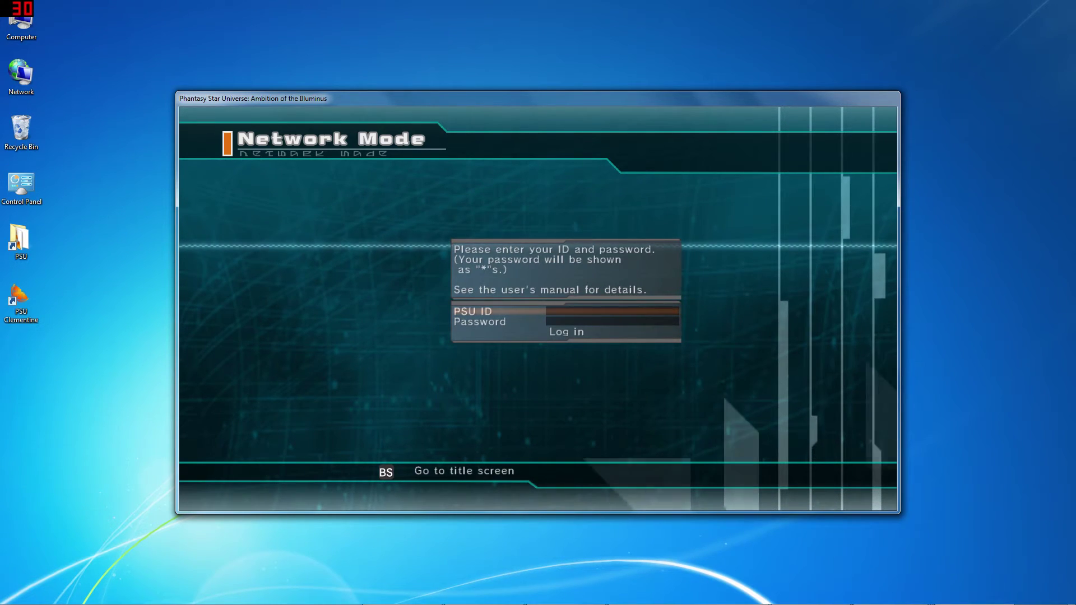
Step: Enter a new PSU ID ending in _n and the account password
key(Return)
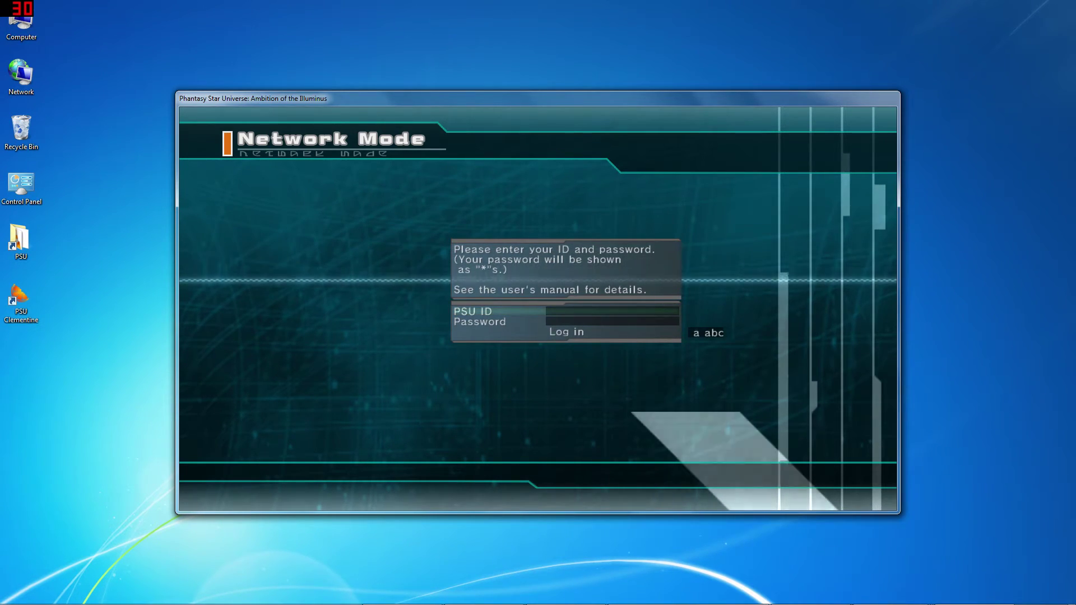
text(ytde)
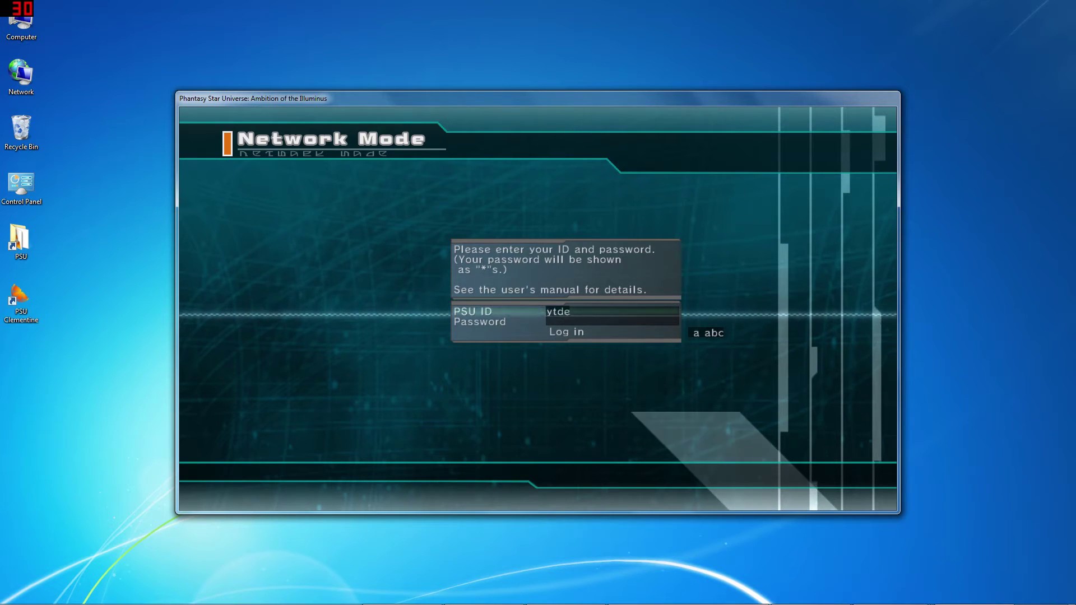
text(mo)
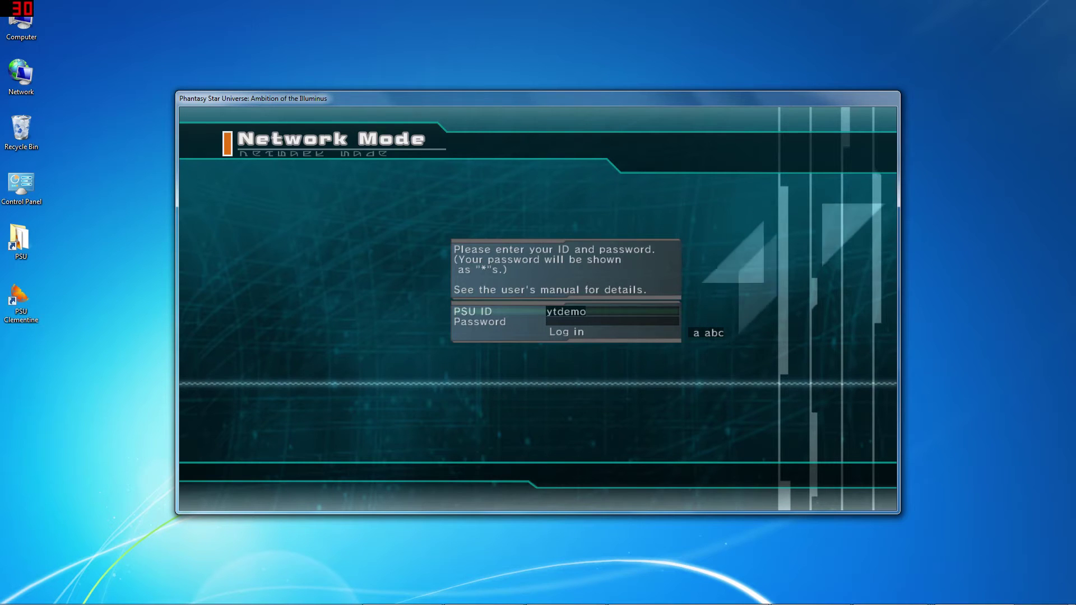
text(_n)
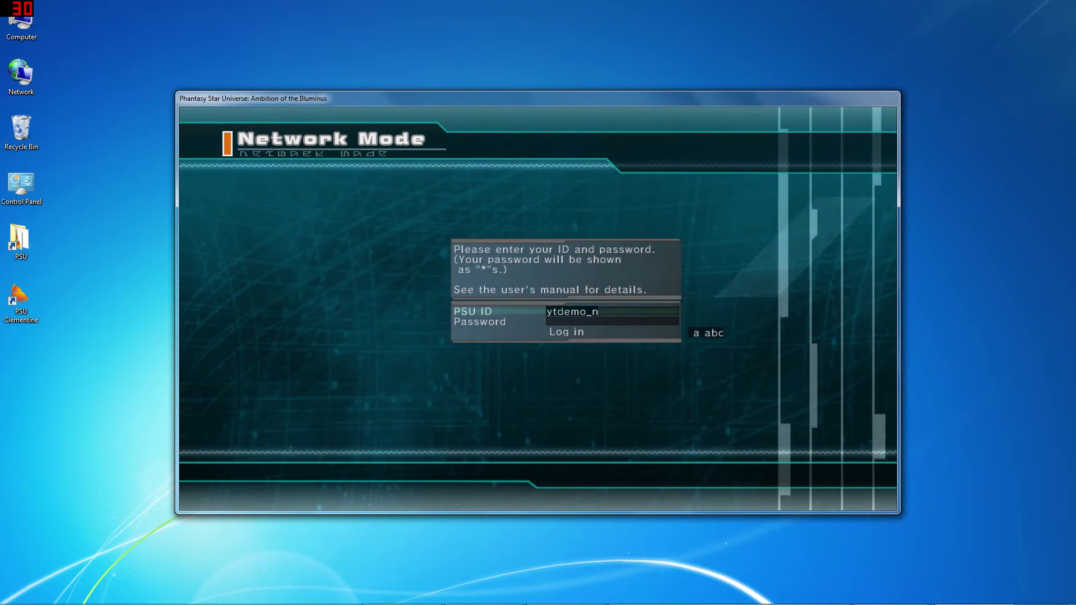
key(Return)
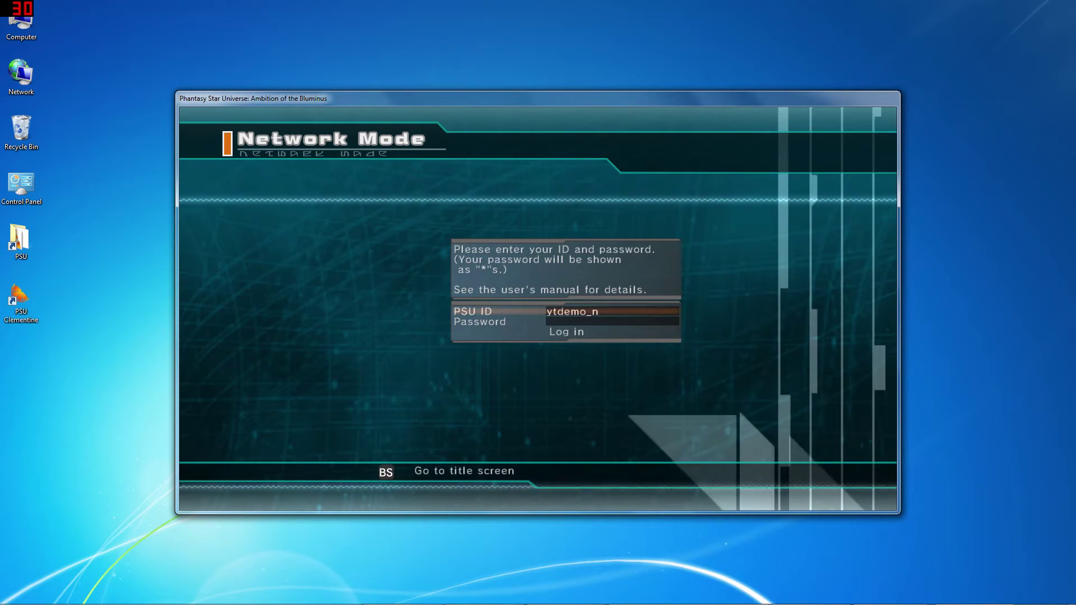
key(Down)
key(Return)
text(****)
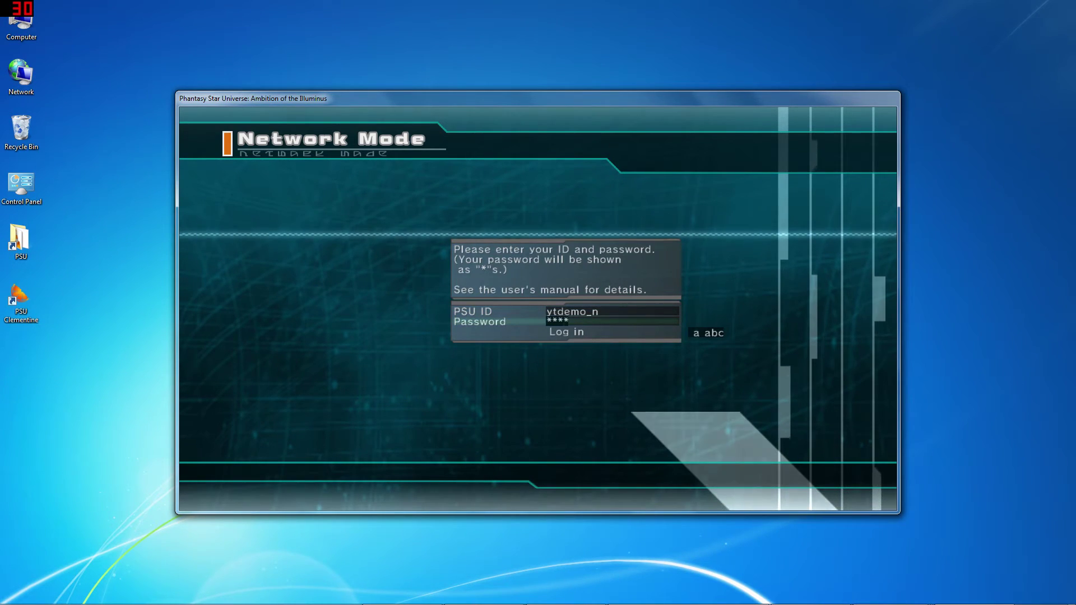
text(**)
key(Return)
Step: Log in, accept the Clementine disclaimer, connect to Server 1 and allow internet access
key(Down)
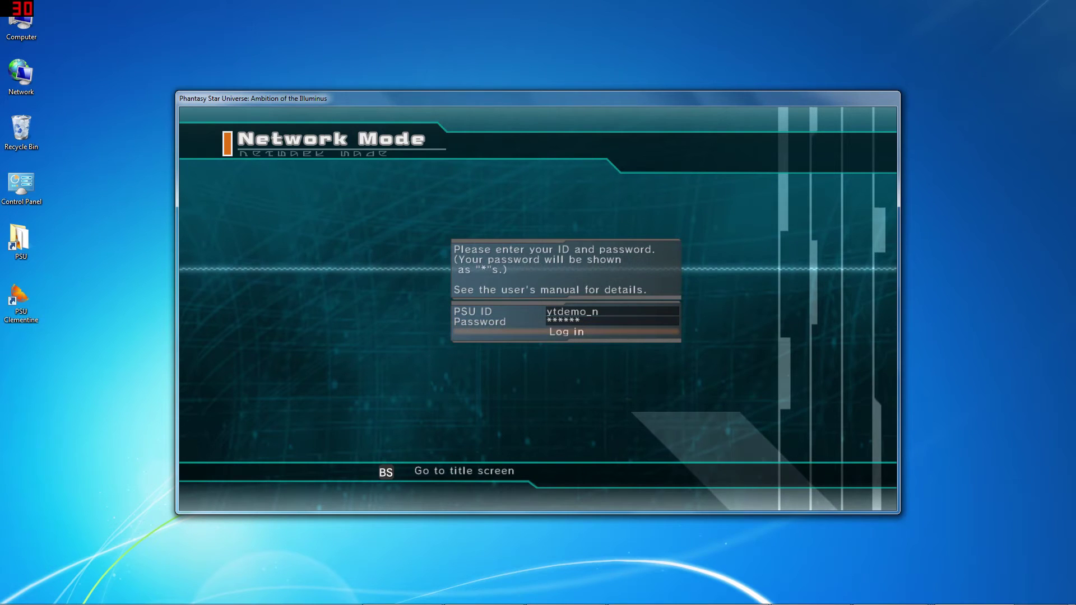
key(Return)
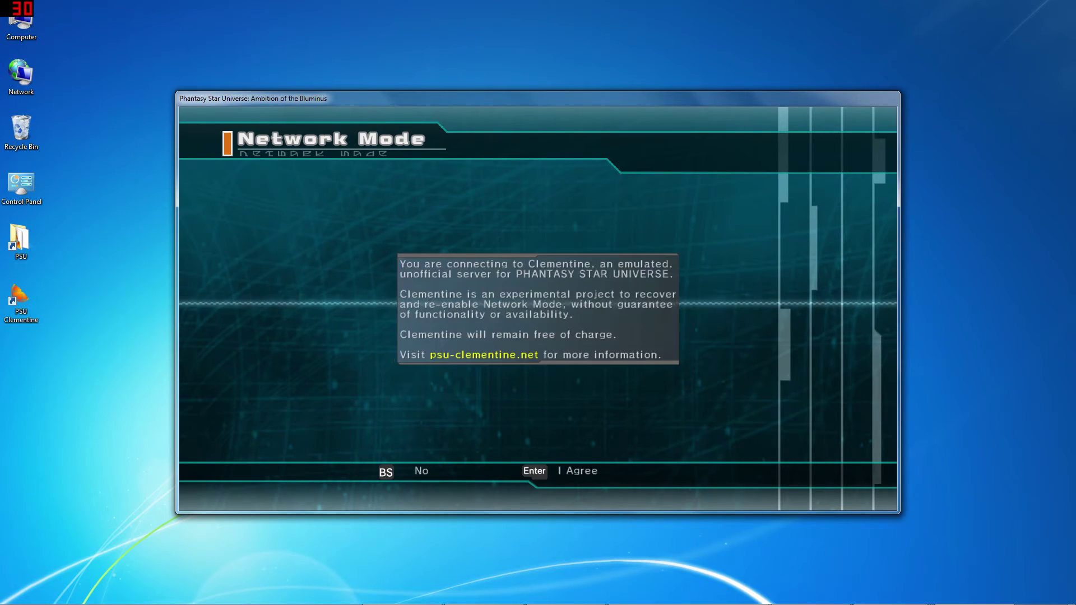
key(Return)
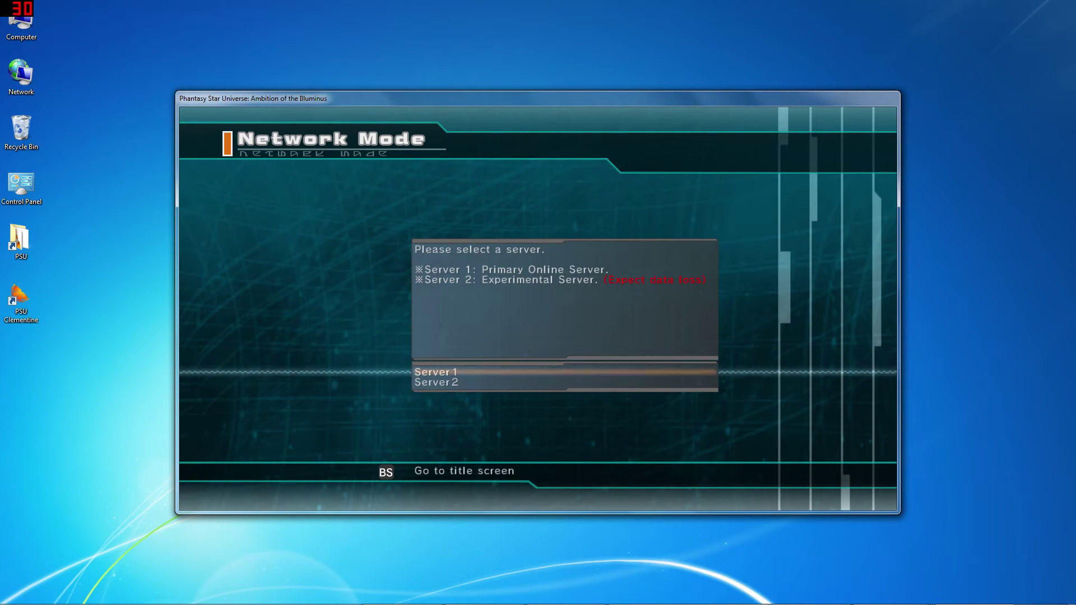
key(Return)
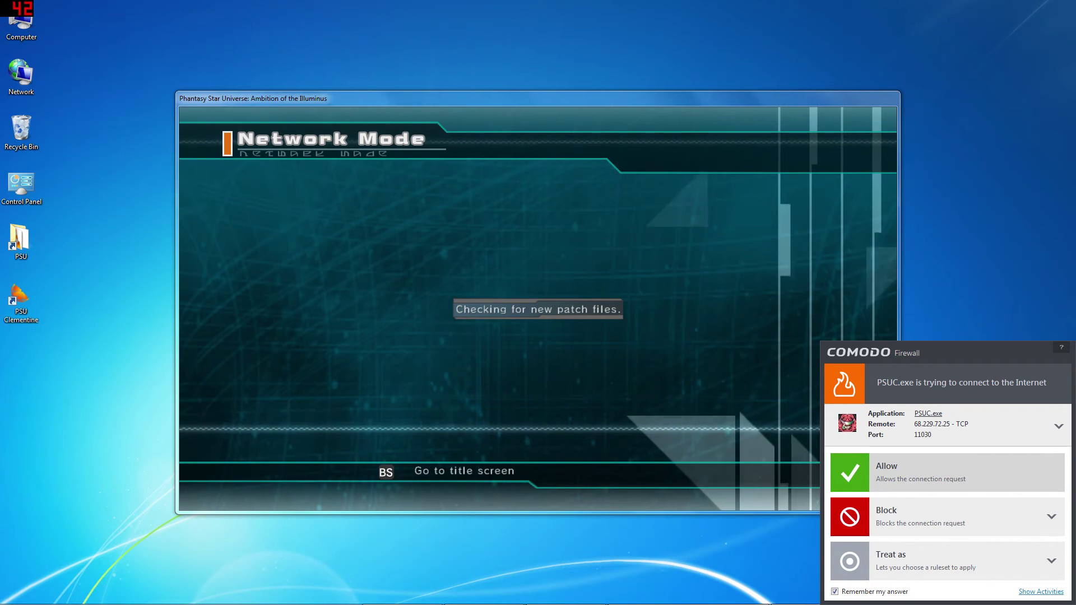
key(Return)
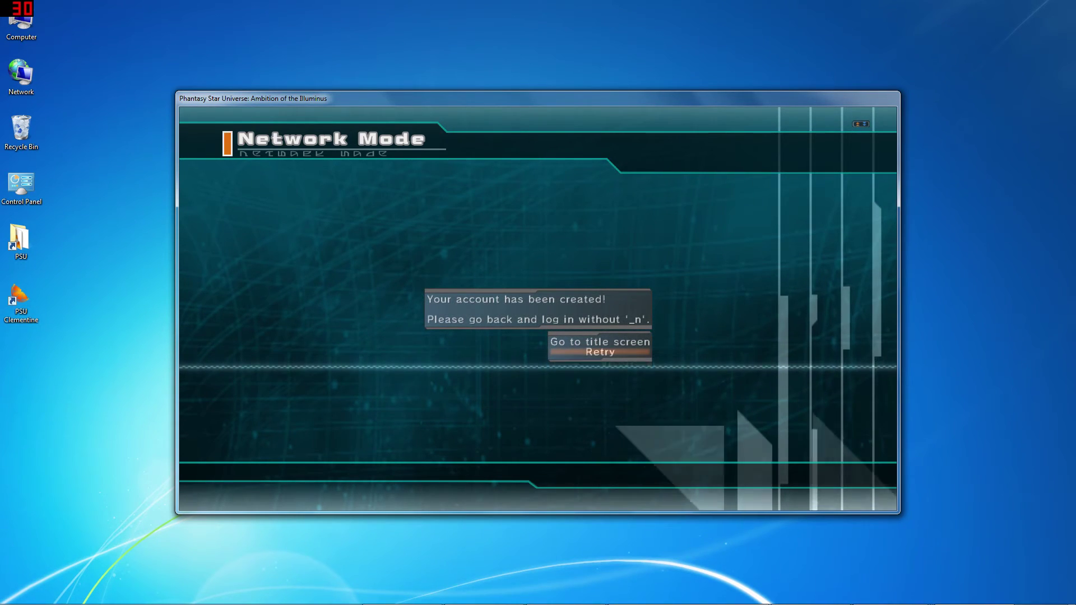
Step: Retry the login and strip the '_n' suffix from the PSU ID
key(Return)
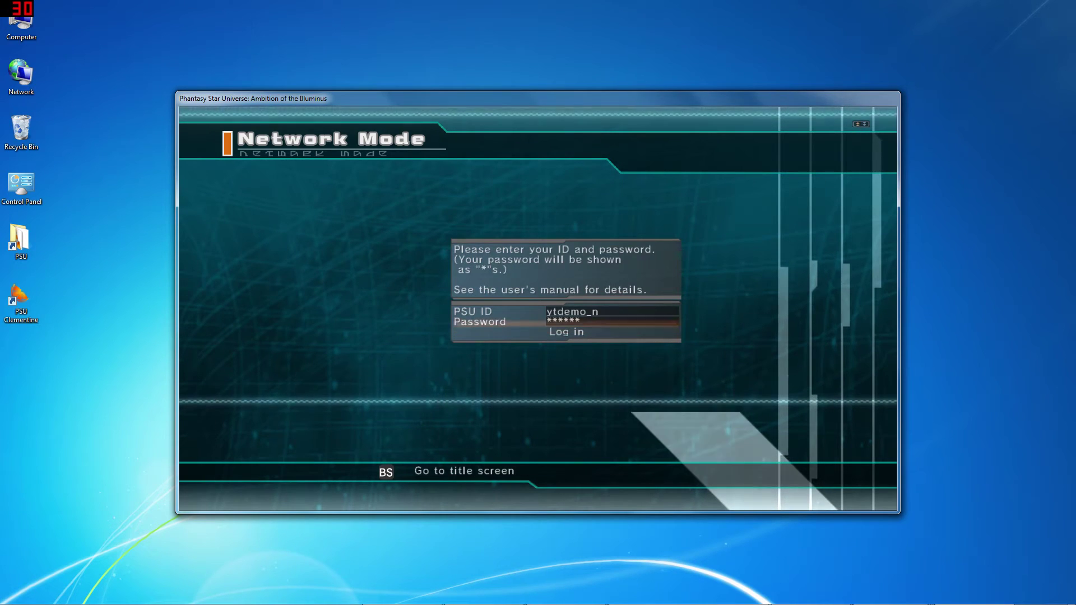
key(Return)
key(BackSpace)
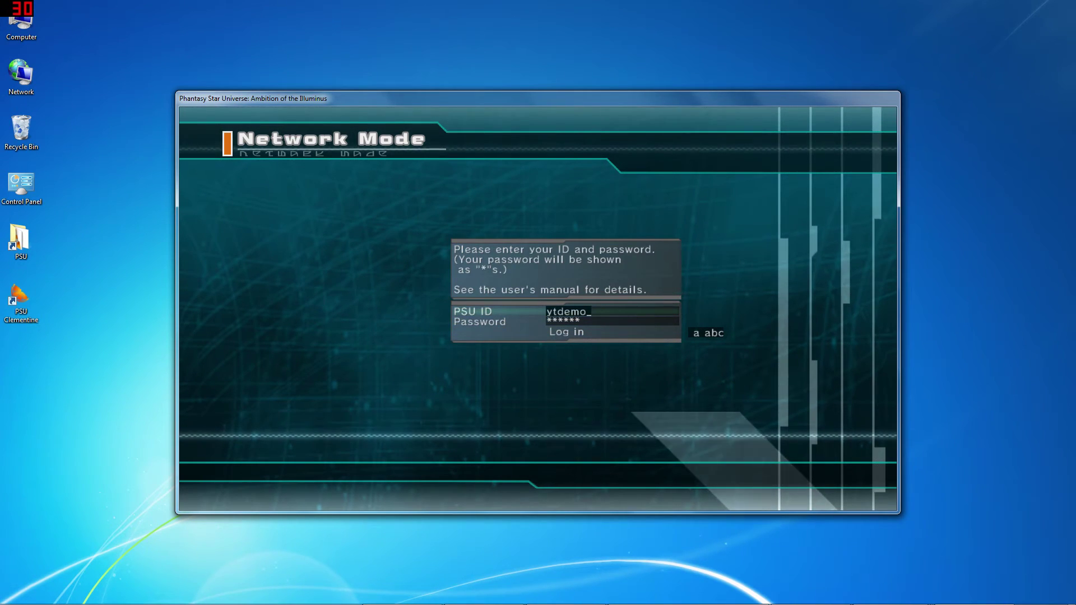
key(BackSpace)
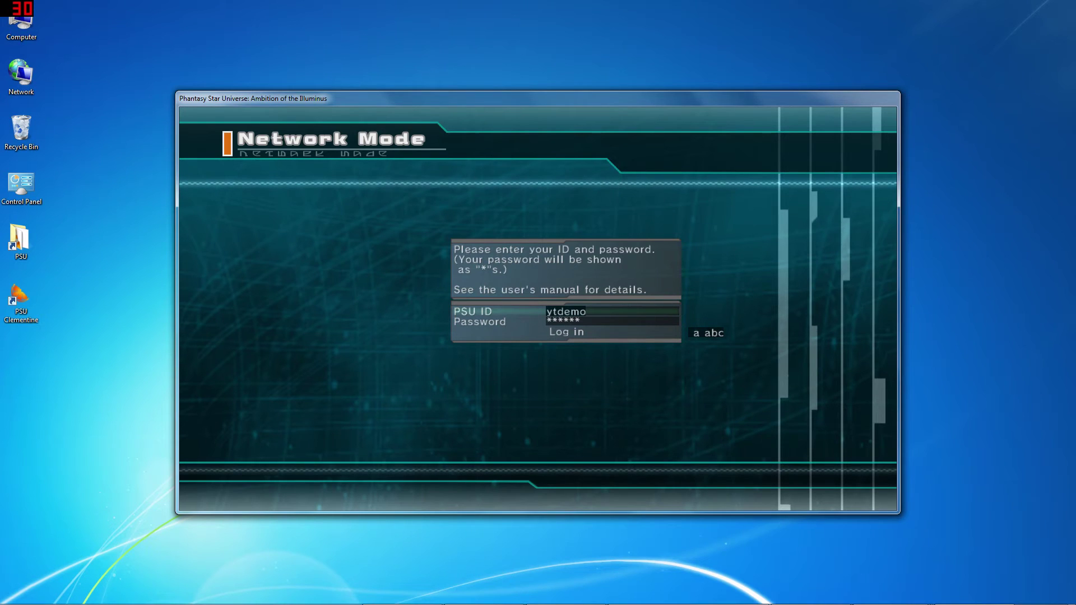
key(Return)
key(Return)
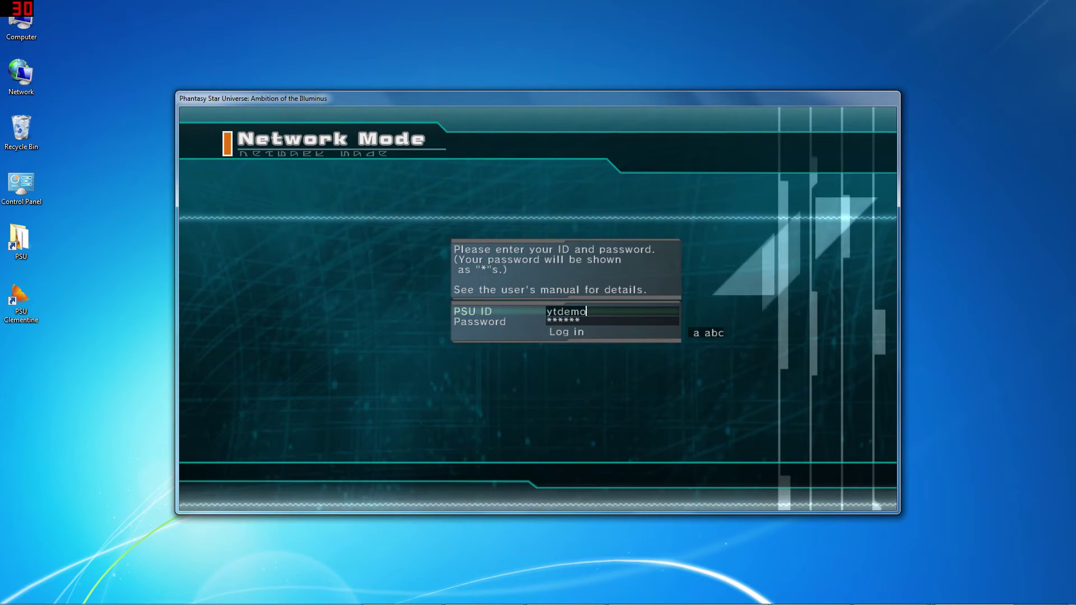
key(Return)
key(Return)
key(BackSpace)
key(BackSpace)
key(BackSpace)
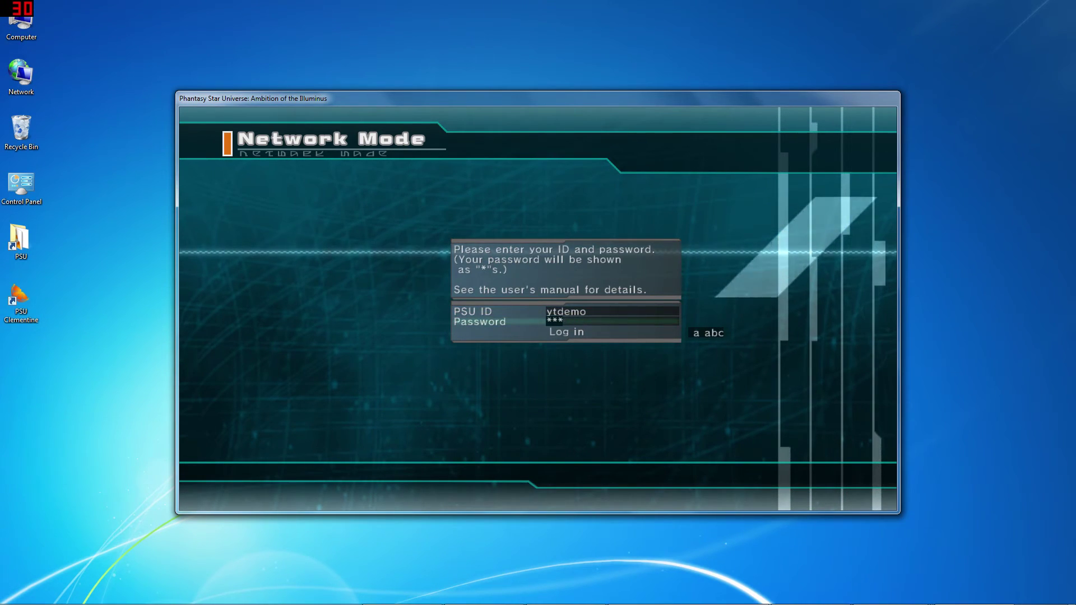
Step: Re-enter the password and log in to the server
text(***)
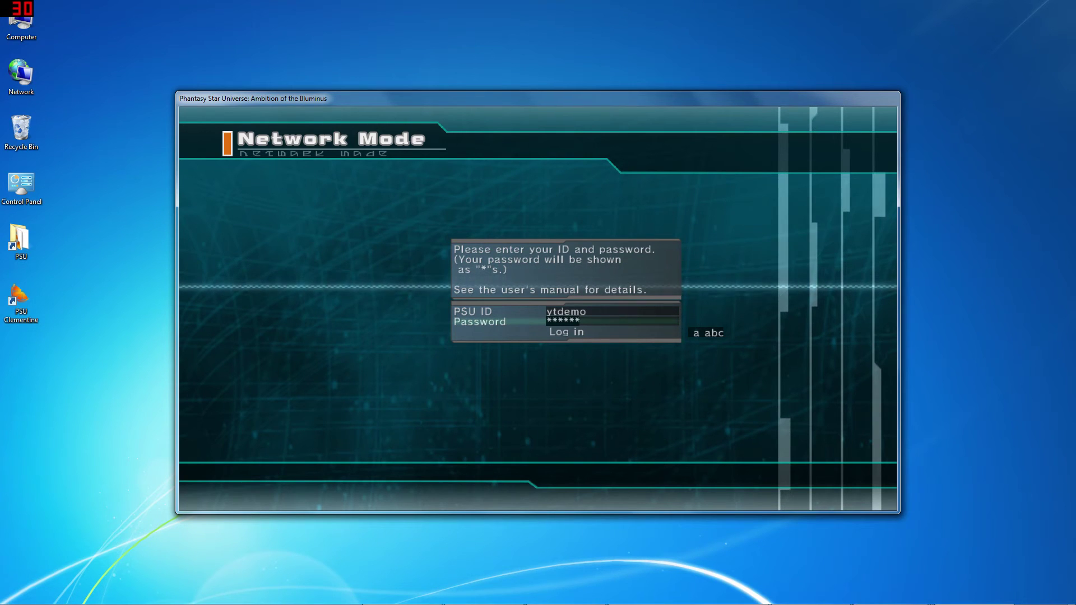
key(Return)
key(Down)
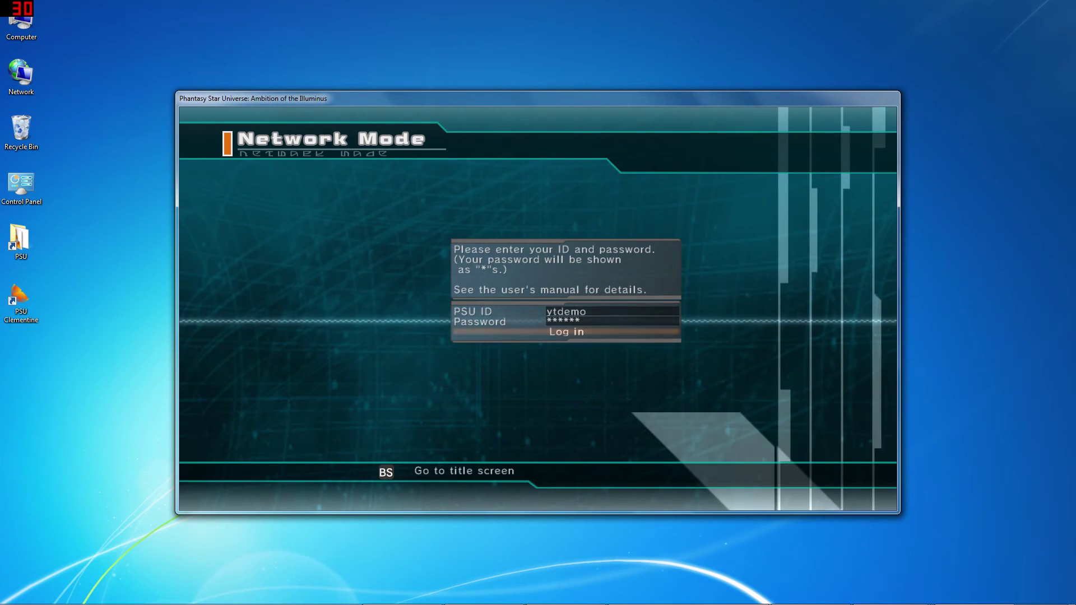
key(Return)
key(Return)
key(Return)
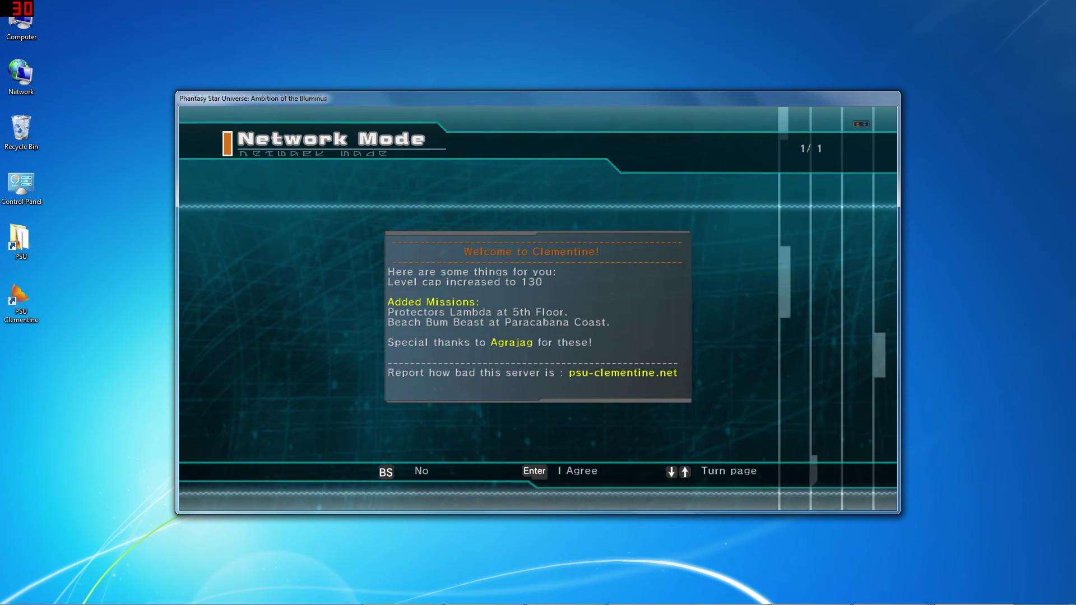
Step: Accept the Welcome to Clementine notice and choose the first empty character slot
key(Return)
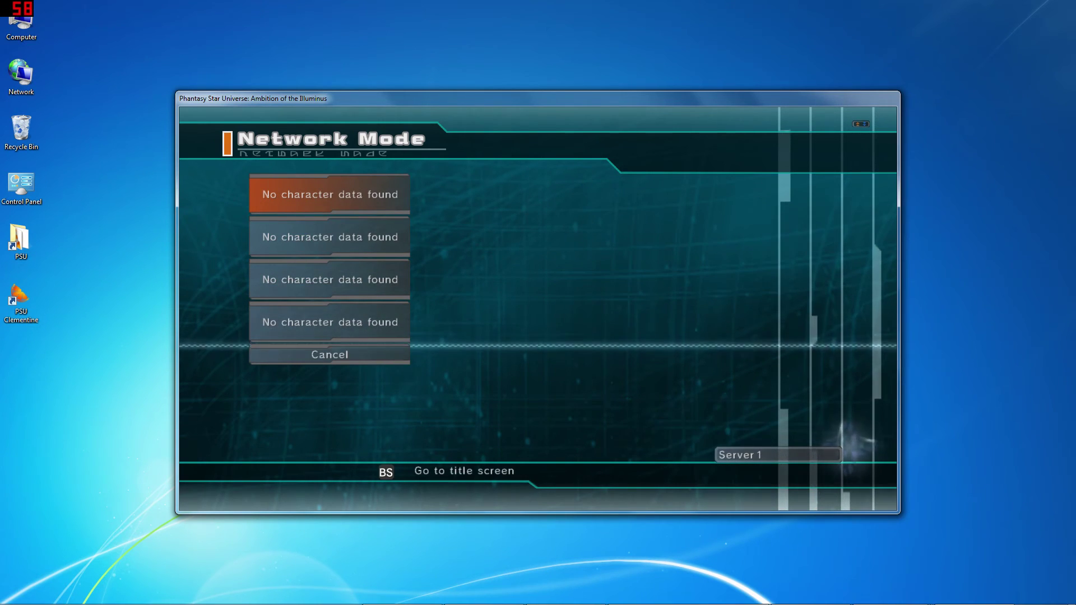
key(Return)
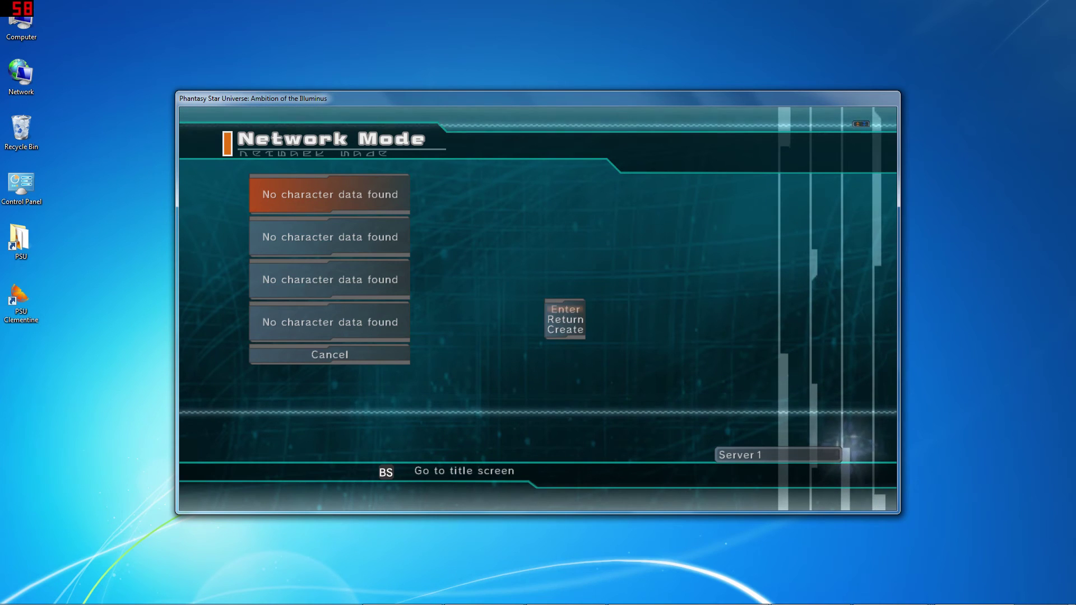